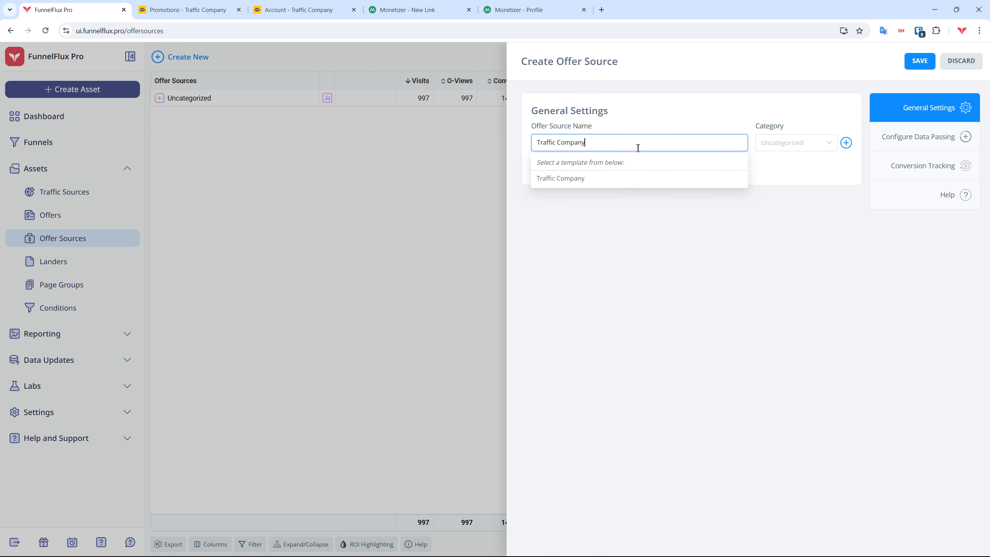
- Review the data passing and conversion tracking settings of the new Traffic Company offer source
left_click(762, 238)
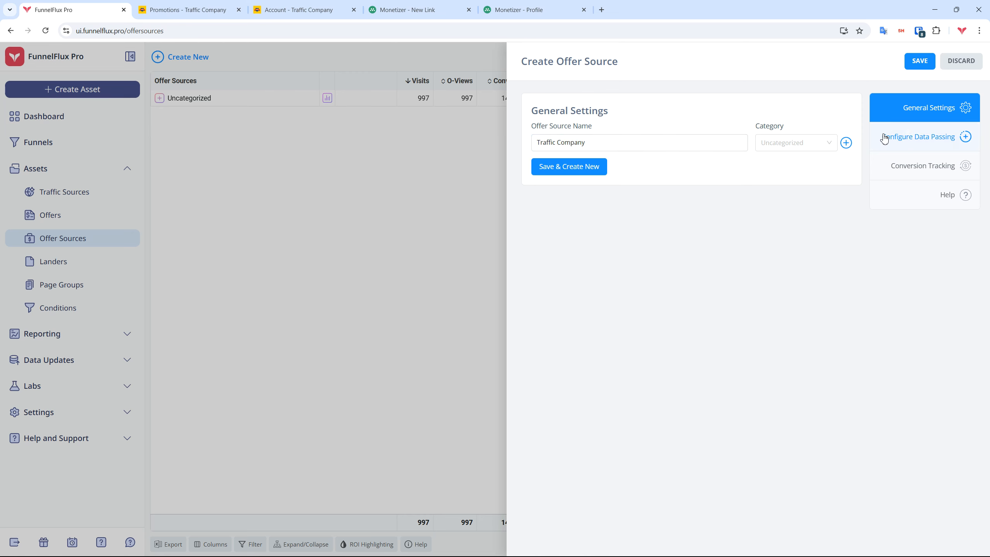
left_click(911, 140)
left_click(642, 161)
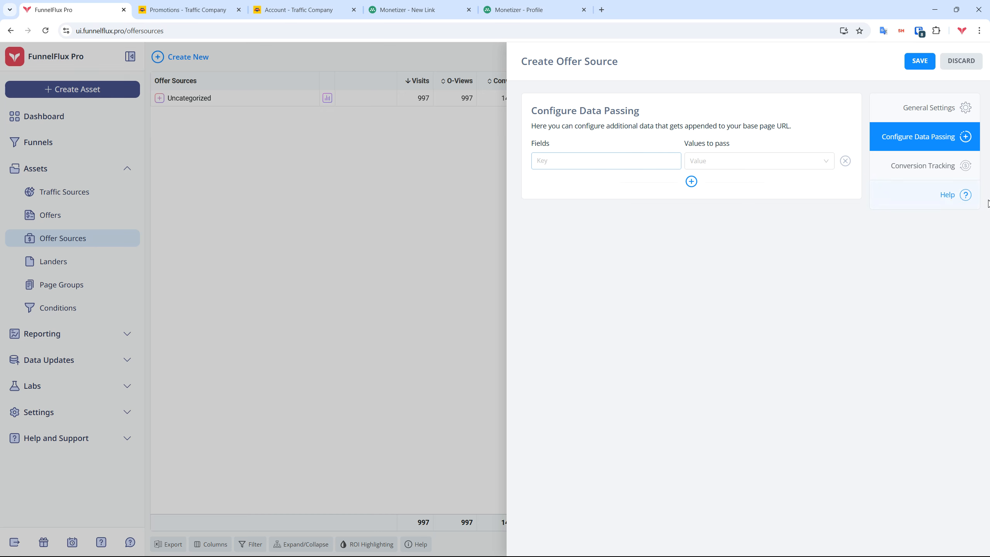
left_click(919, 165)
left_click(625, 178)
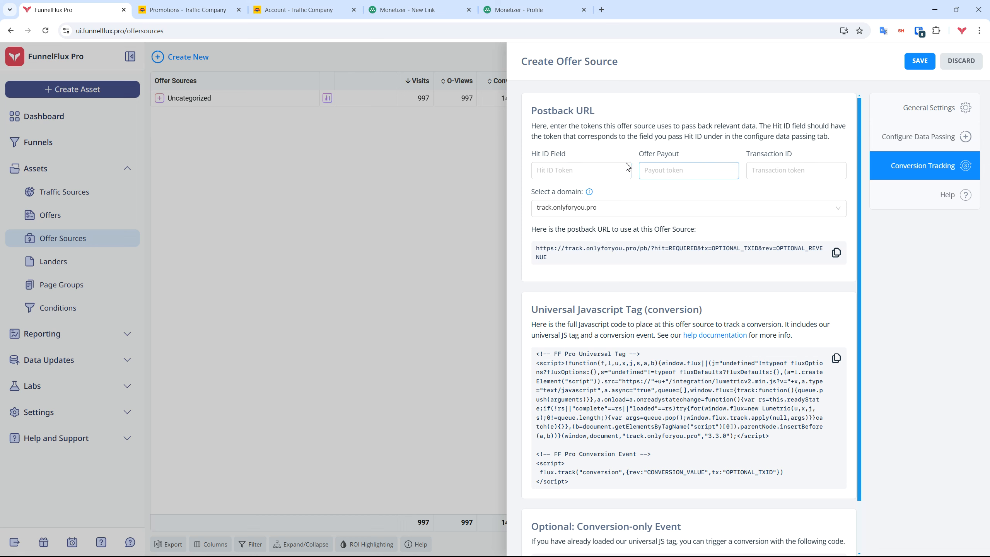
left_click(544, 156)
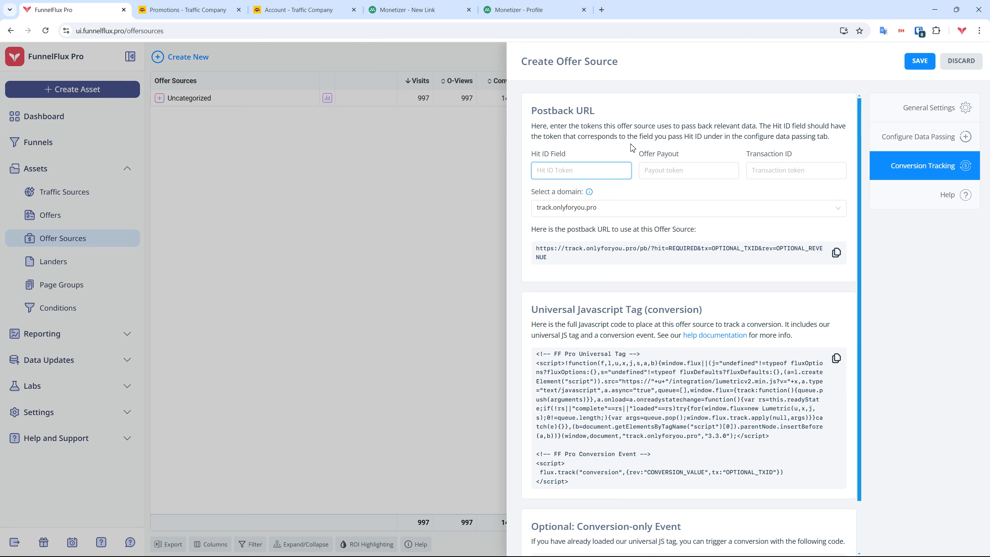
left_click(901, 145)
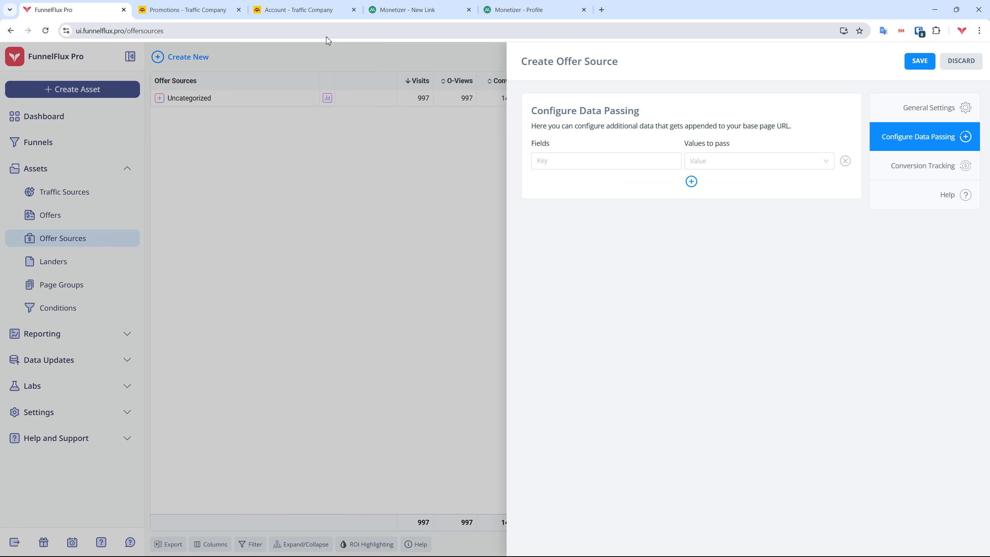
- Switch to the Traffic Company promotions page and create a mainstream smart link with promo info TEST, accepting the promotion regulations
left_click(187, 9)
left_click(141, 107)
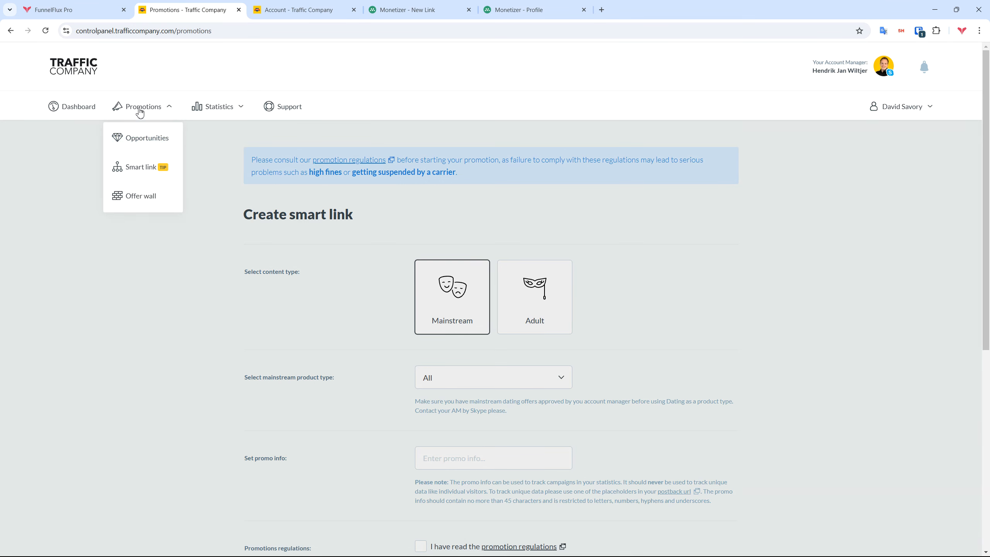
left_click(676, 246)
scroll(666, 245, "down", 4)
left_click(463, 311)
type("TEST")
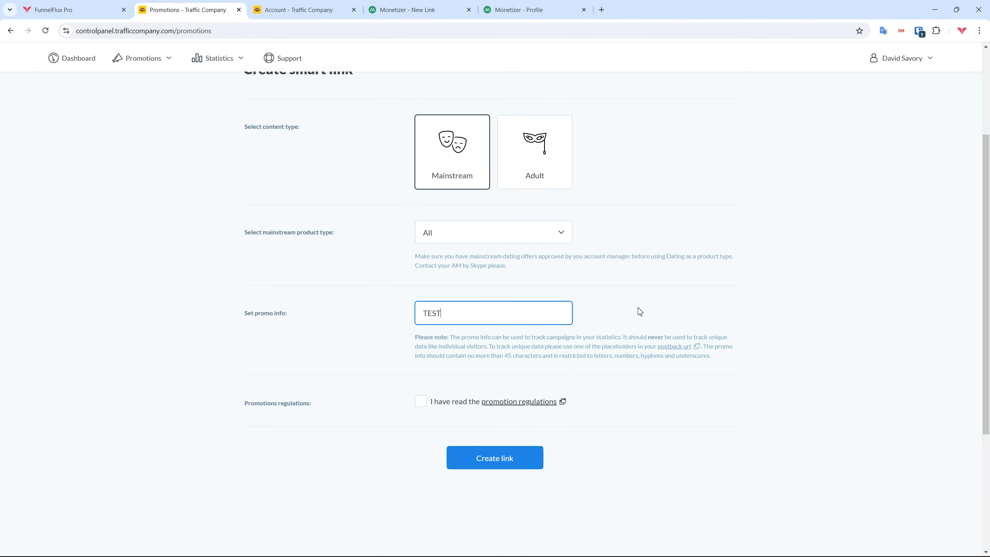
left_click(421, 402)
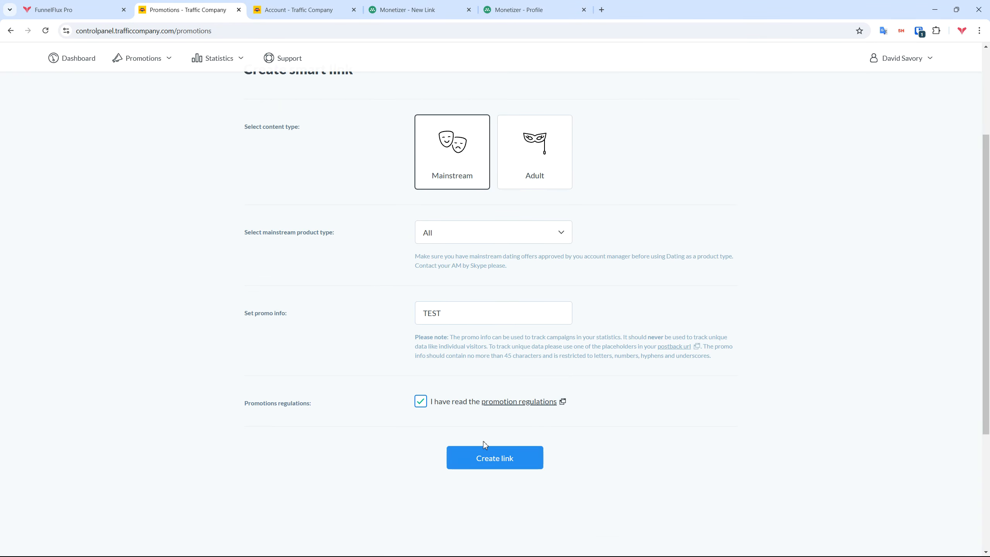
left_click(501, 465)
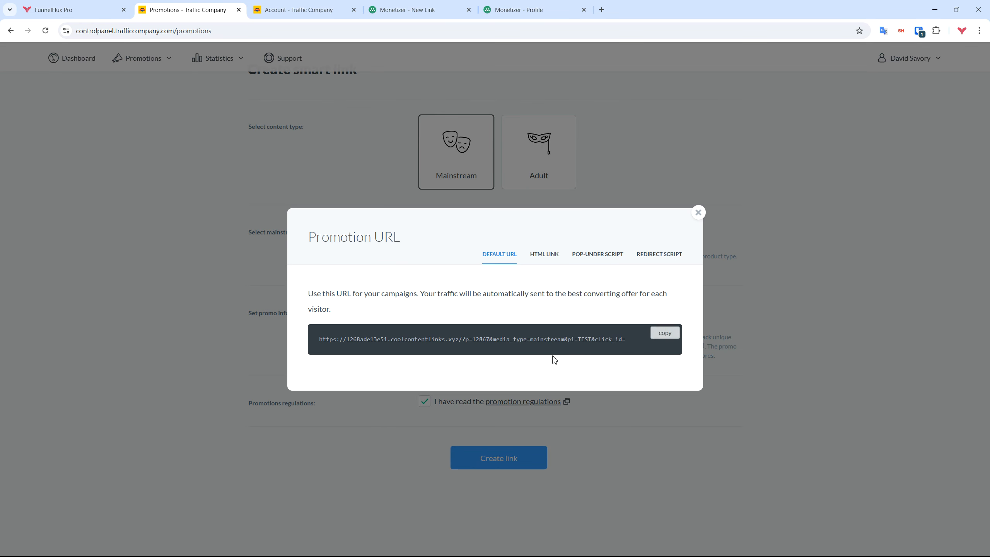
- Enlarge the generated promotion URL and examine its pi and click_id parameters
key("ctrl+plus")
key("ctrl+plus")
key("ctrl+plus")
key("ctrl+plus")
key("ctrl+plus")
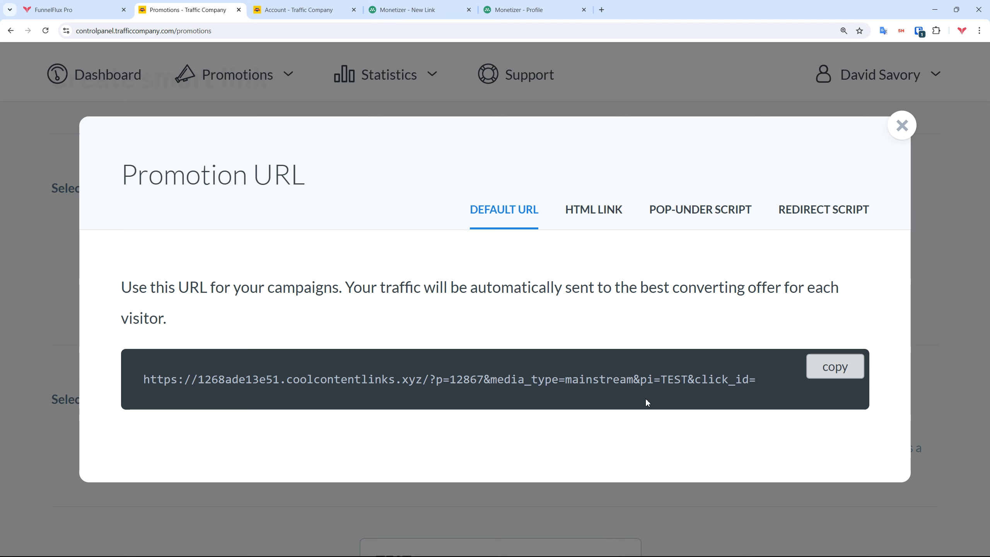
double_click(674, 379)
left_click(644, 379)
double_click(645, 379)
left_click_drag(695, 380, 749, 380)
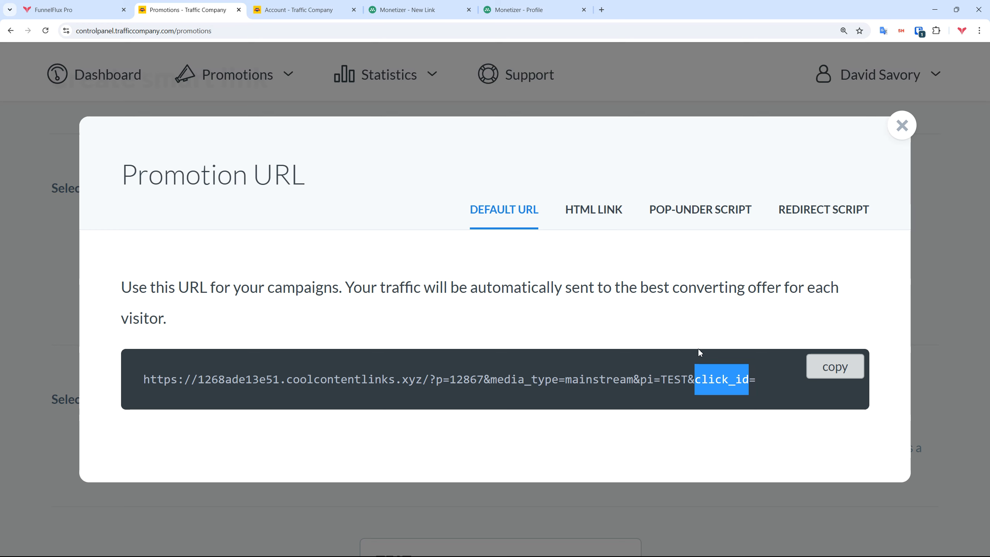
- Switch back to FunnelFlux Pro and add the data passing fields pi and click_id to the offer source
left_click(53, 9)
left_click(577, 162)
type("pi")
left_click(692, 181)
left_click(577, 177)
type("click_id")
- Set the value passed in the click_id field to Hit ID (our tracking ID)
left_click(713, 180)
type("tra")
key("BackSpace")
key("BackSpace")
key("BackSpace")
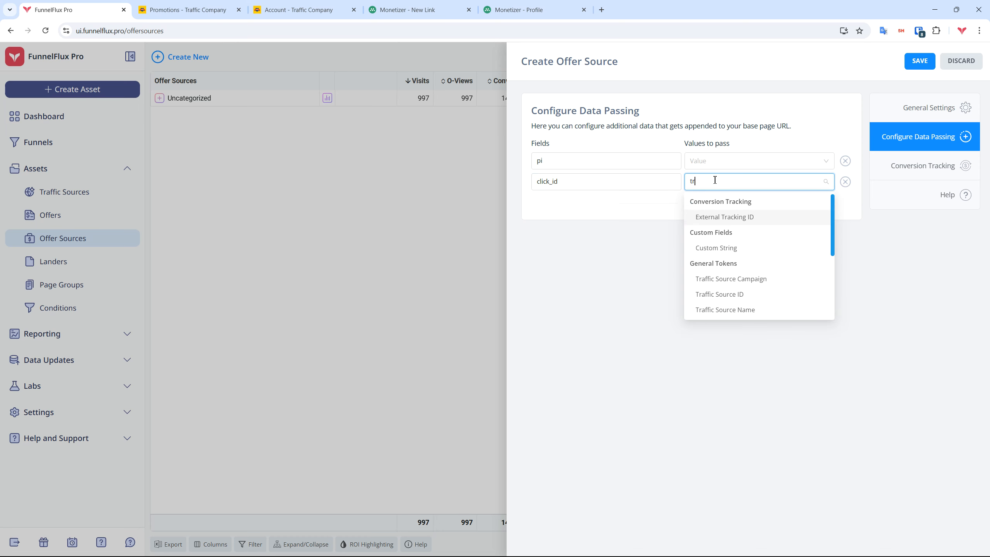
type("hit")
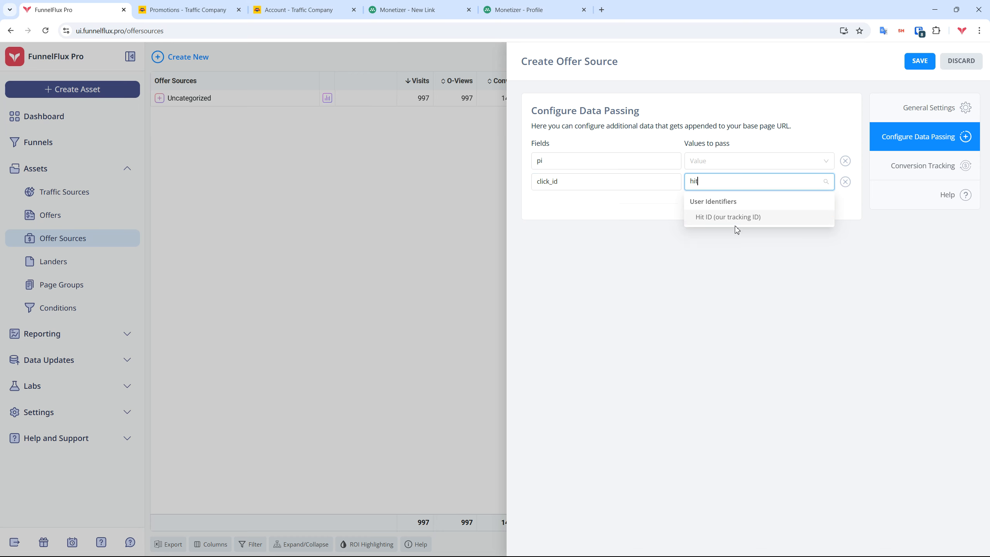
left_click(752, 218)
- Set the value passed in the pi field to Traffic Source Campaign
left_click(584, 163)
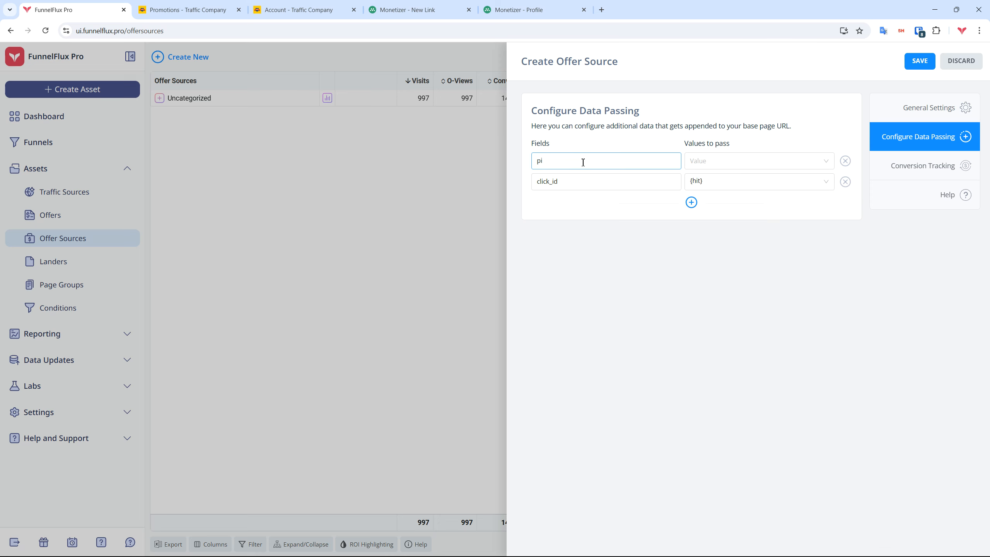
left_click(717, 164)
type("cam")
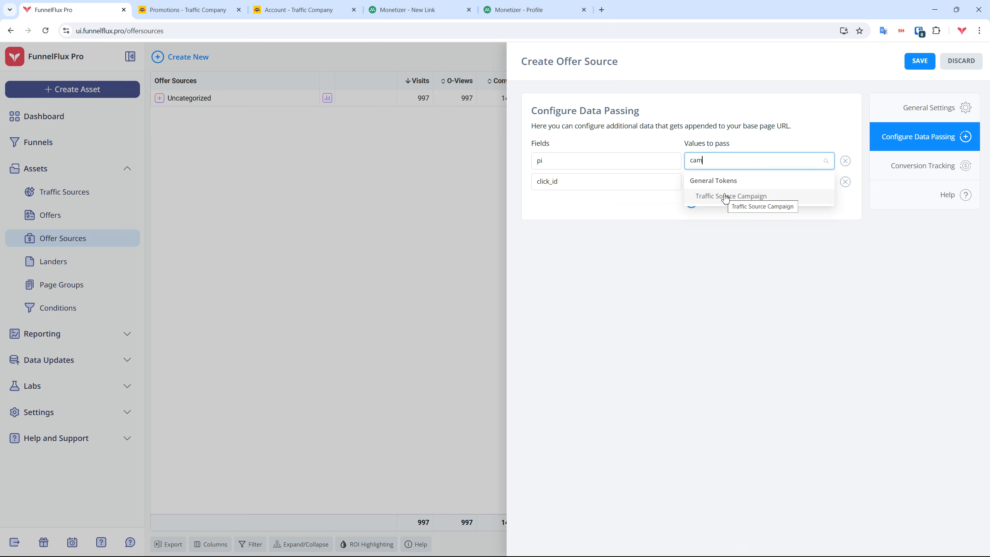
left_click(726, 196)
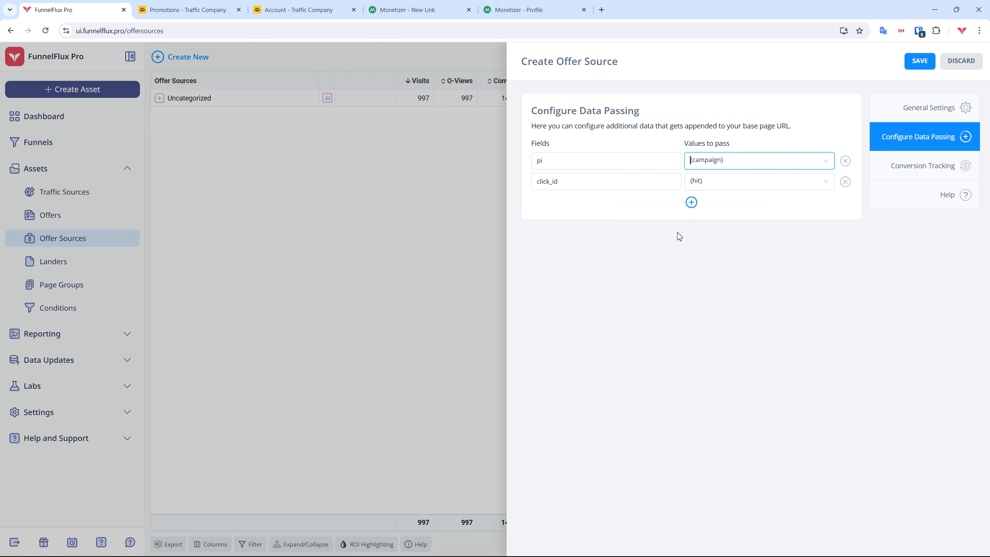
- Show the offer source's conversion tracking settings, then close Traffic Company's promotion URL dialog and restore the page to normal zoom
left_click(927, 174)
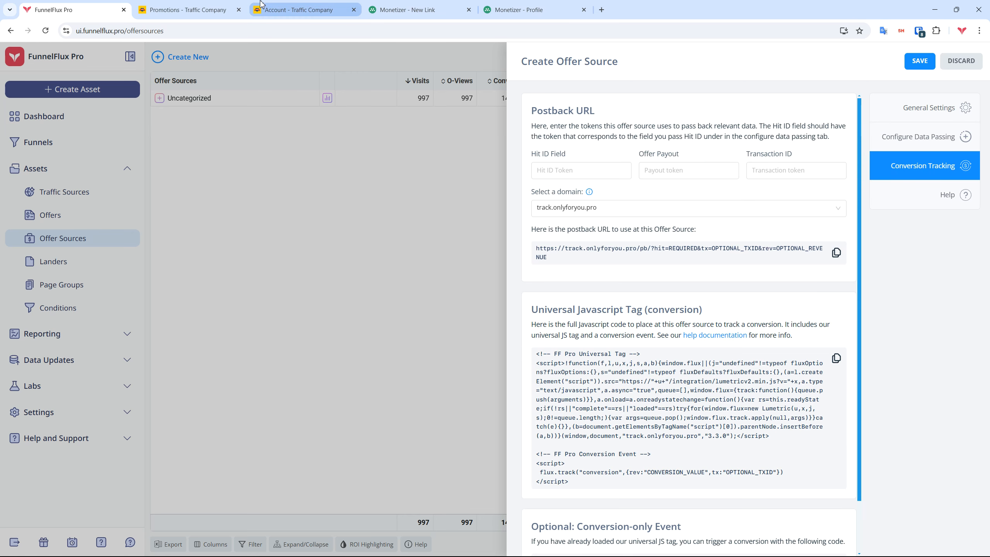
left_click(205, 7)
left_click(899, 131)
key("ctrl+0")
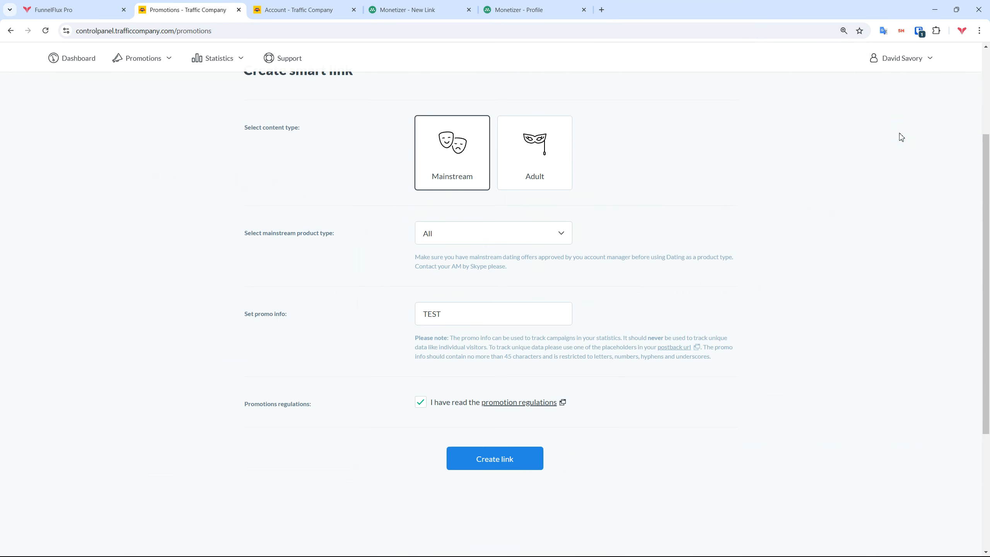
scroll(555, 252, "up", 4)
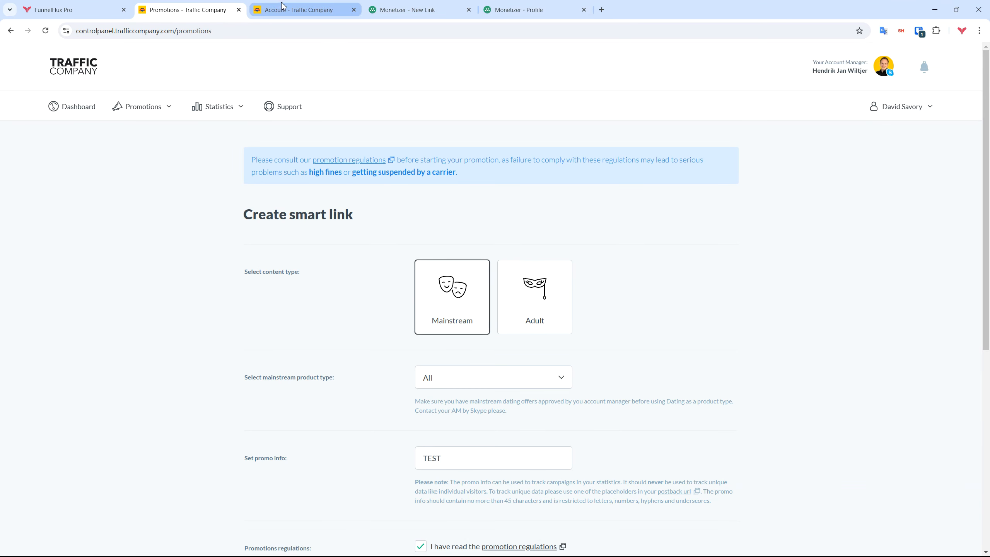
left_click(284, 6)
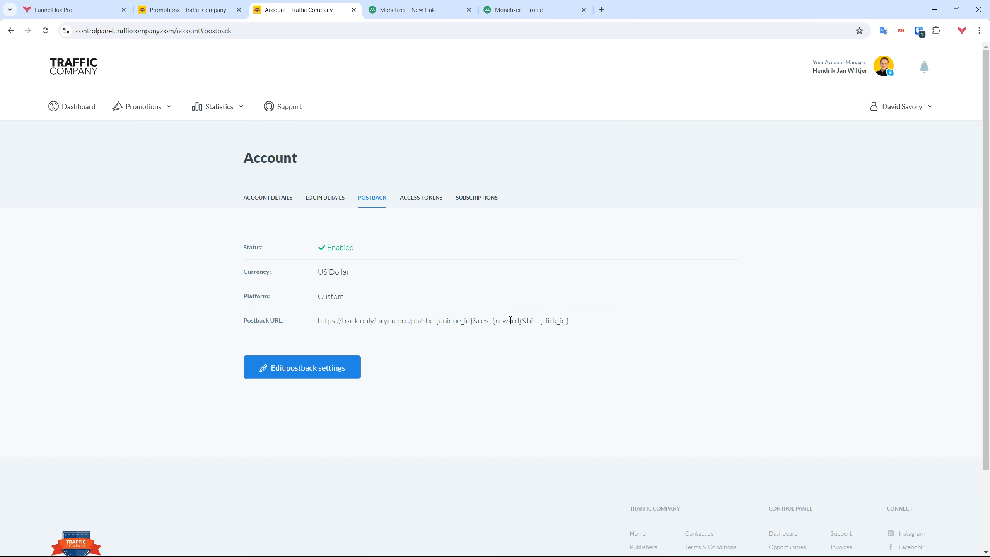
left_click(295, 370)
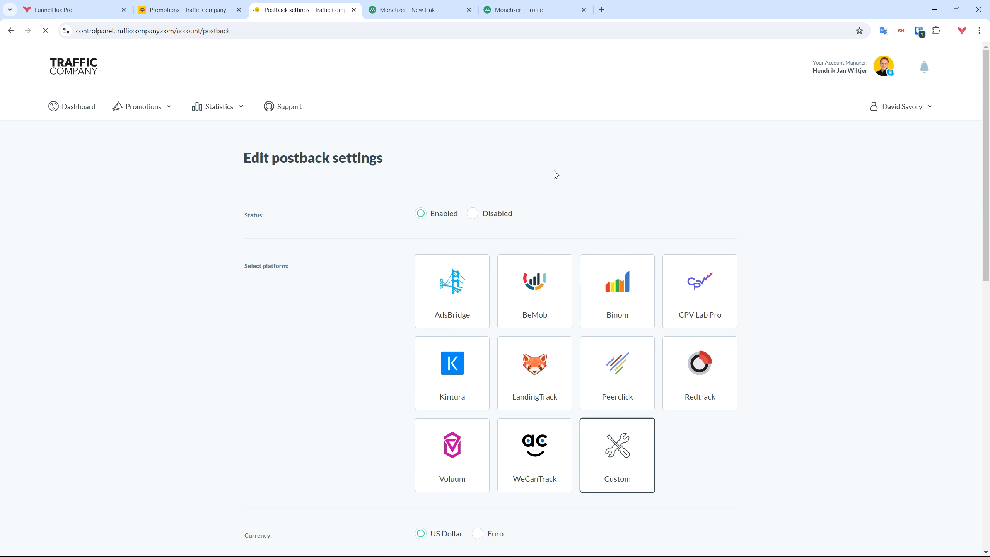
scroll(646, 173, "down", 3)
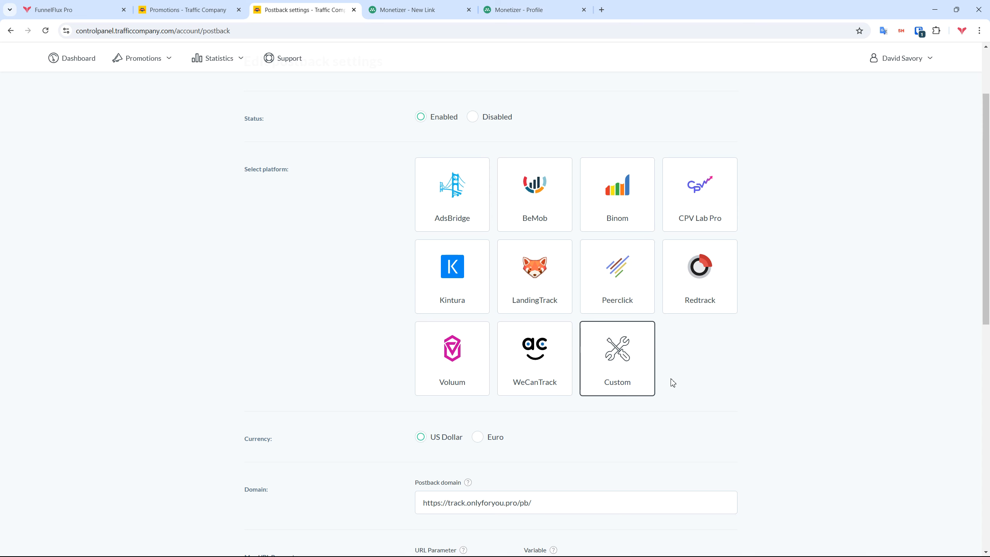
scroll(780, 341, "down", 2)
scroll(780, 335, "down", 5)
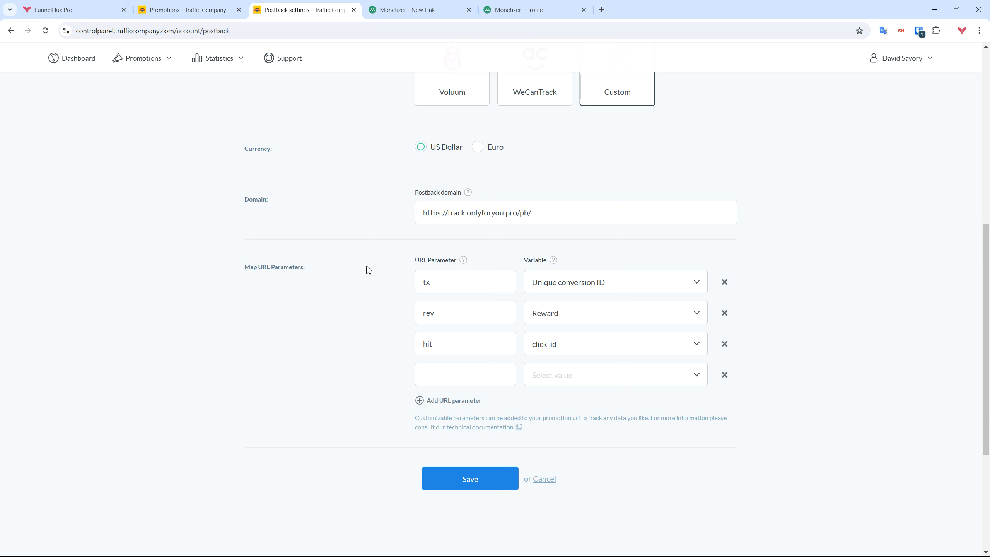
left_click_drag(239, 268, 332, 292)
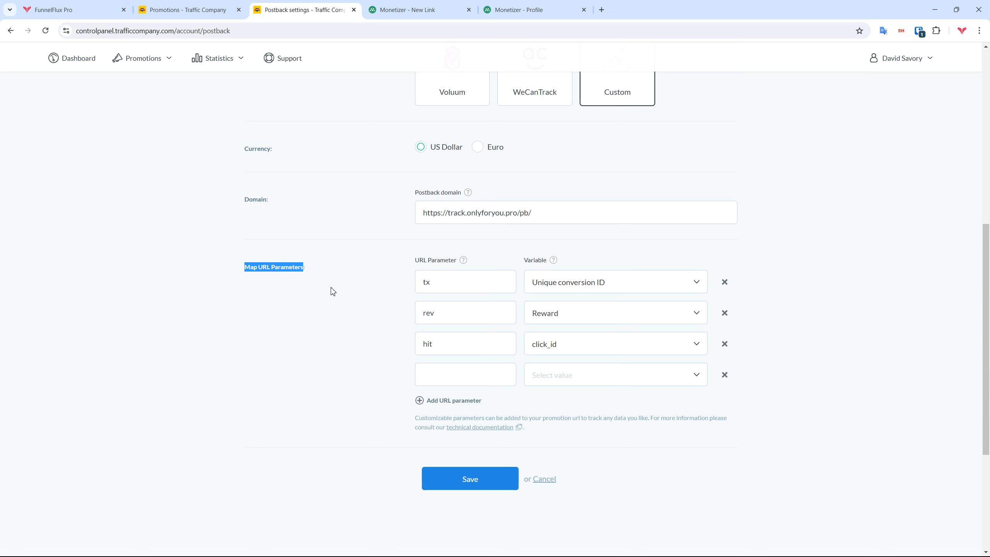
left_click(333, 291)
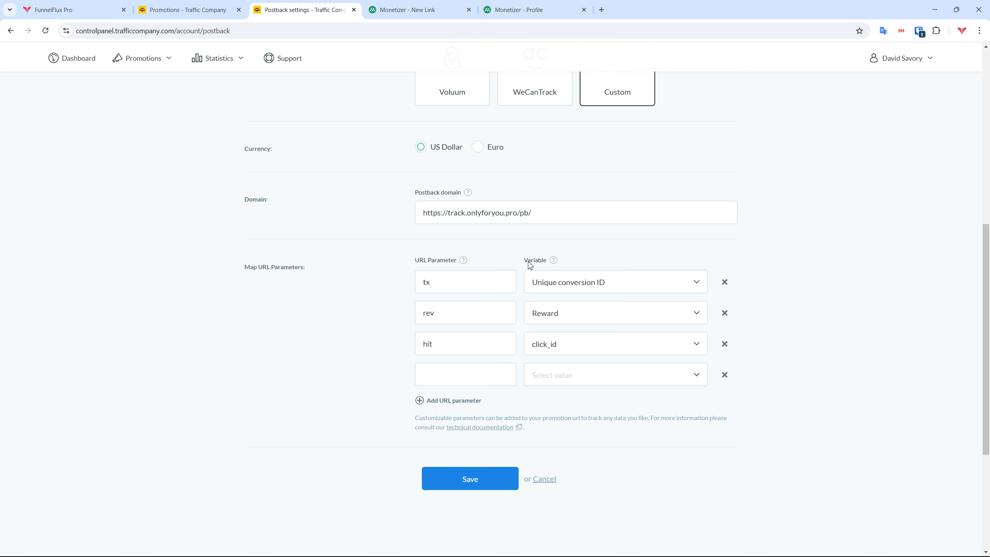
- Try the variables Reward in cents for tx, click_id for rev and Currency (EUR/USD) for hit in the URL parameter mapping
left_click(625, 288)
left_click(620, 379)
left_click(634, 317)
scroll(589, 421, "down", 5)
left_click(588, 421)
left_click(610, 343)
scroll(597, 473, "down", 2)
scroll(602, 459, "up", 3)
scroll(602, 458, "up", 1)
left_click(581, 411)
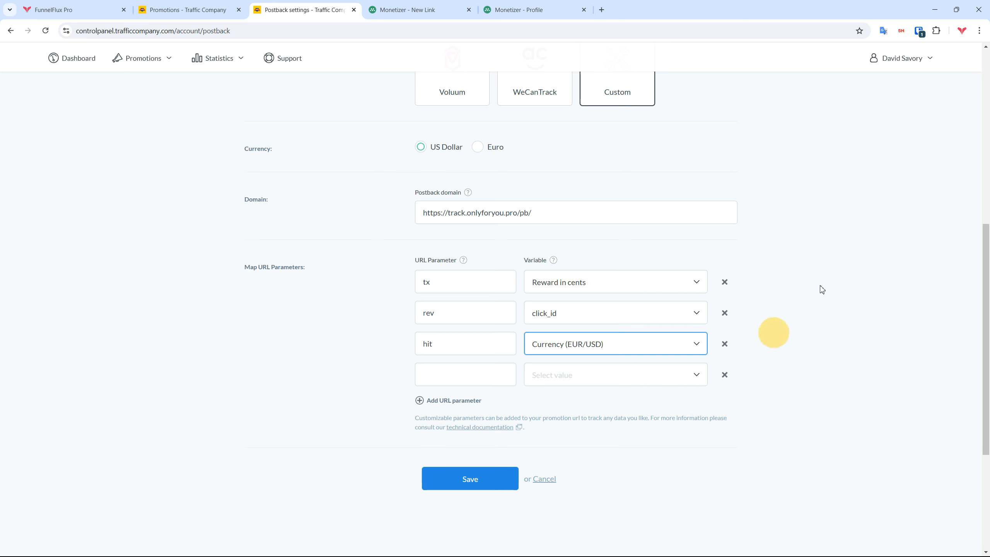
- Switch to FunnelFlux Pro and examine the hit, tx and rev parameters in the offer source's postback URL
left_click(50, 10)
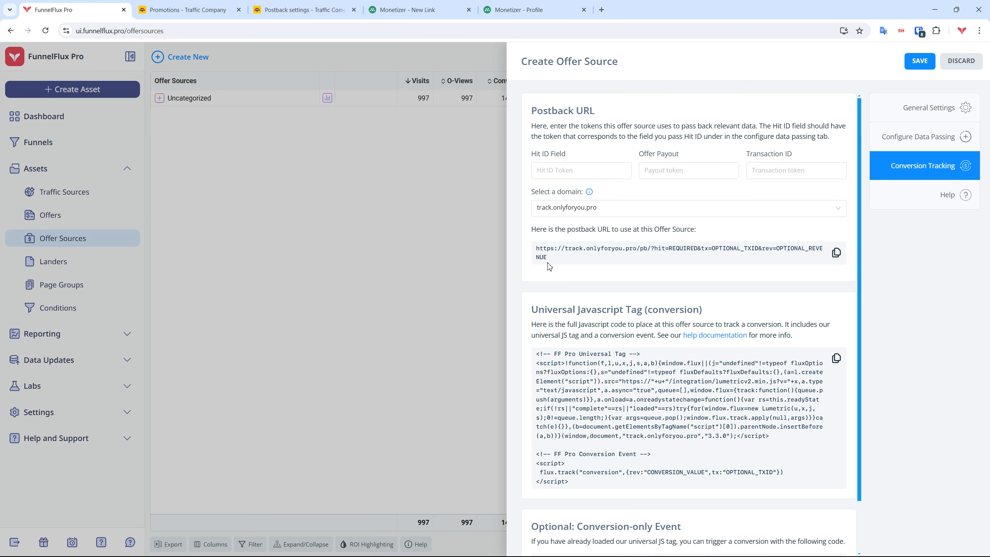
triple_click(539, 249)
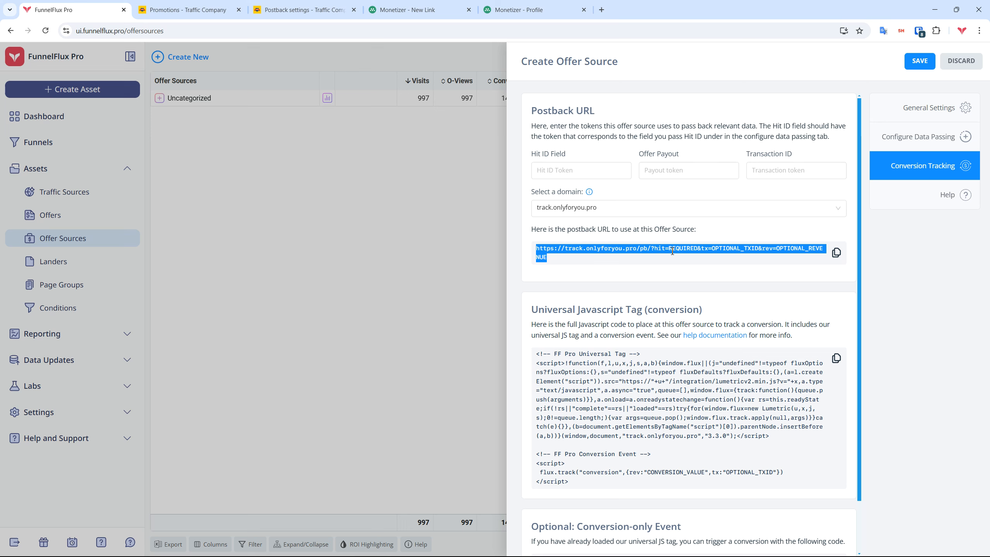
double_click(659, 247)
double_click(704, 248)
double_click(766, 248)
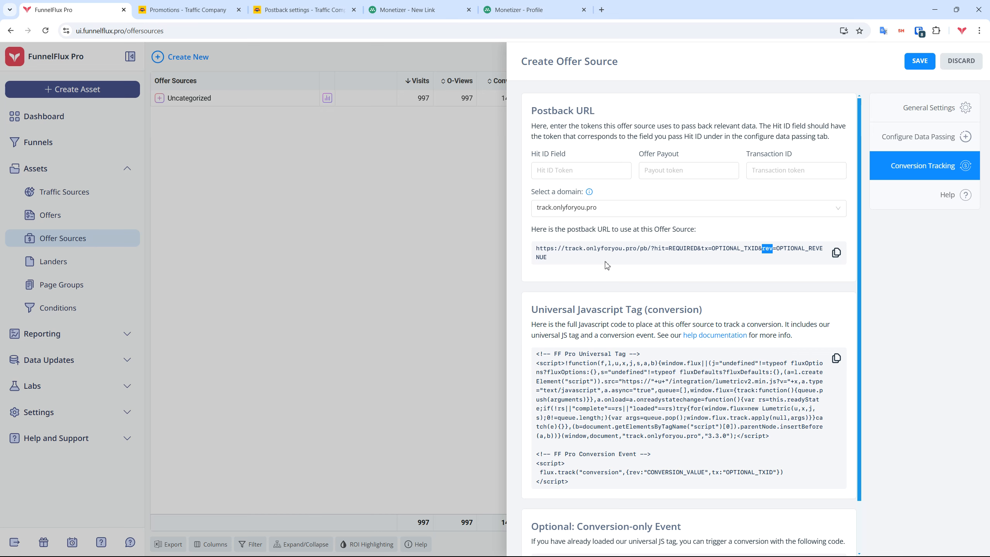
- Return to Traffic Company's postback settings and remove all existing URL parameter mappings
left_click(300, 9)
left_click_drag(443, 283, 388, 270)
left_click_drag(466, 312, 369, 305)
left_click(727, 311)
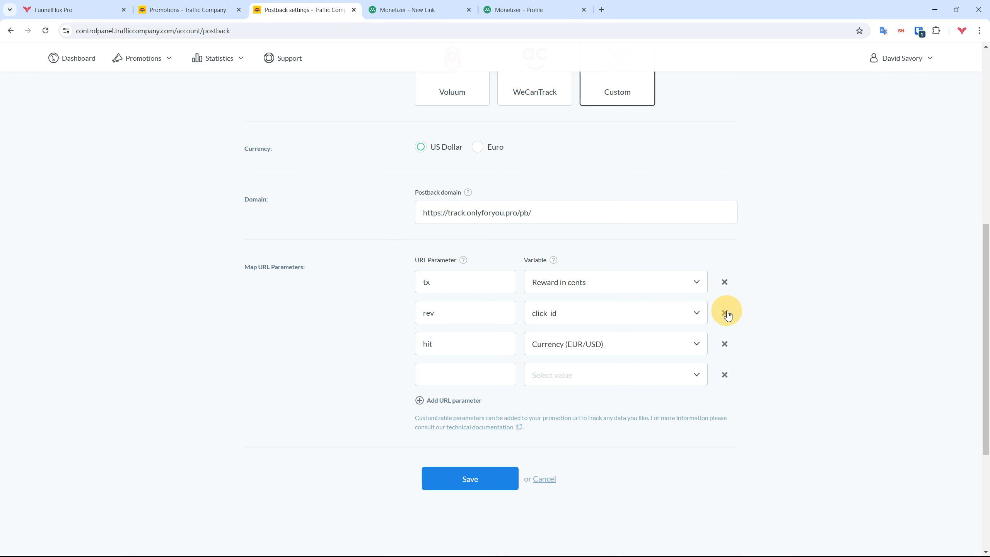
left_click(726, 313)
left_click(726, 282)
- Map the URL parameter rev to the Reward variable
left_click(466, 277)
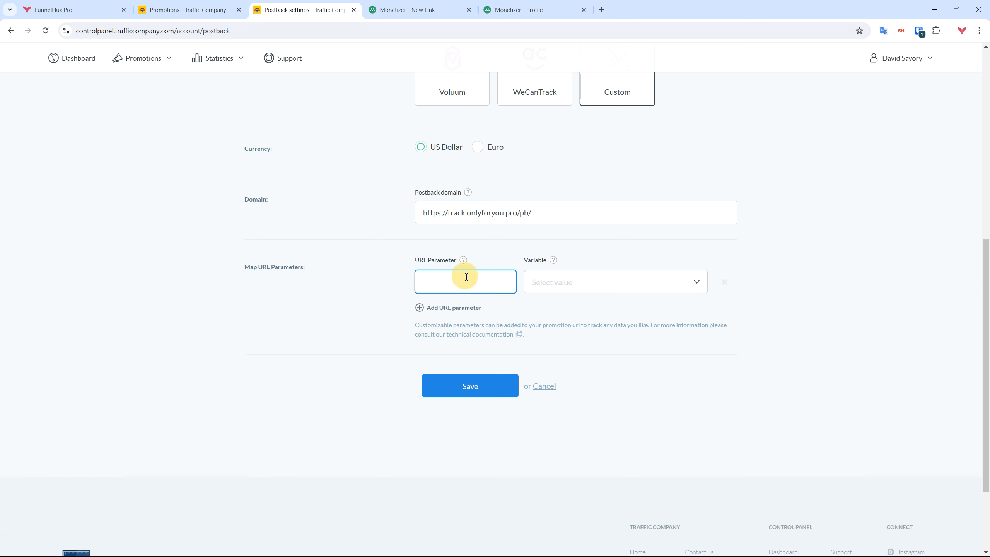
left_click(659, 288)
left_click(620, 289)
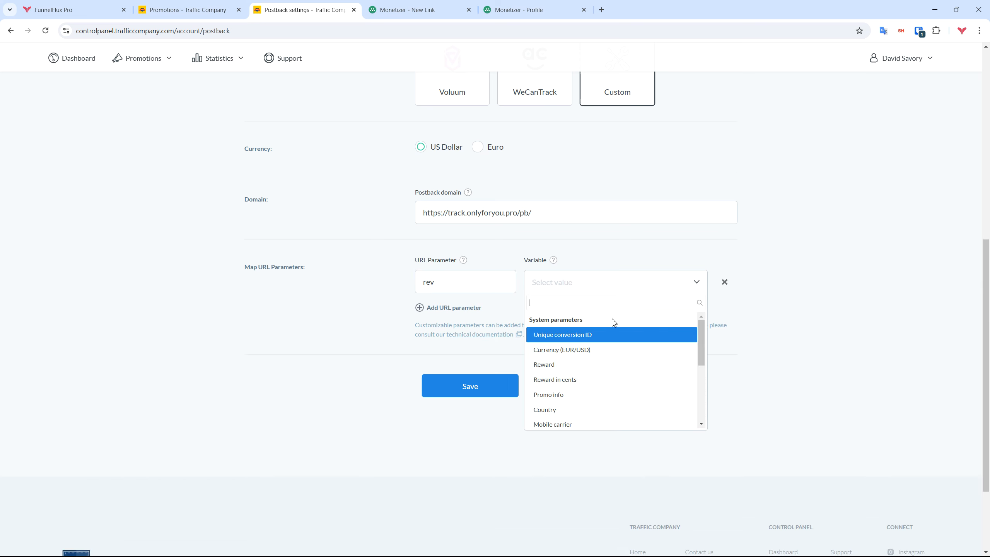
type("re")
key("BackSpace")
key("BackSpace")
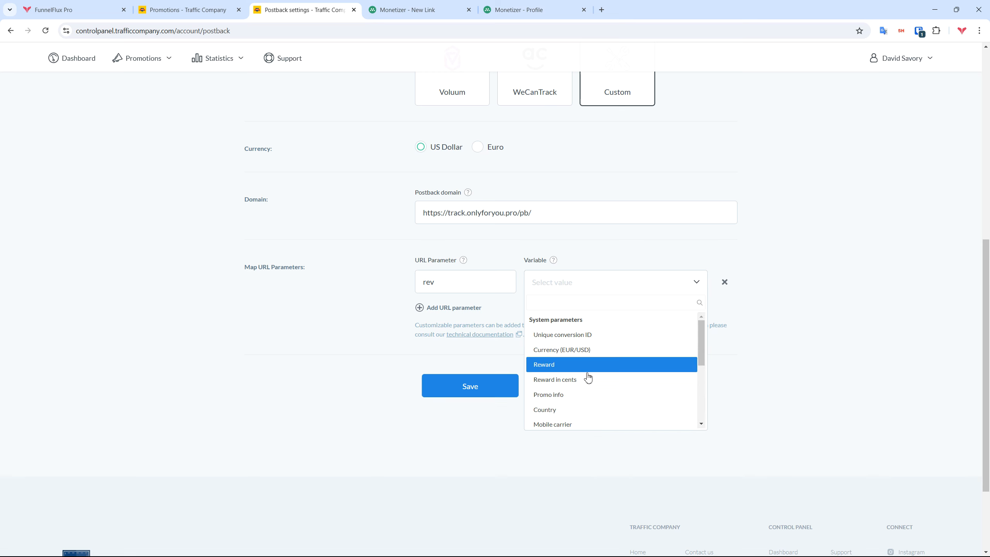
left_click(546, 369)
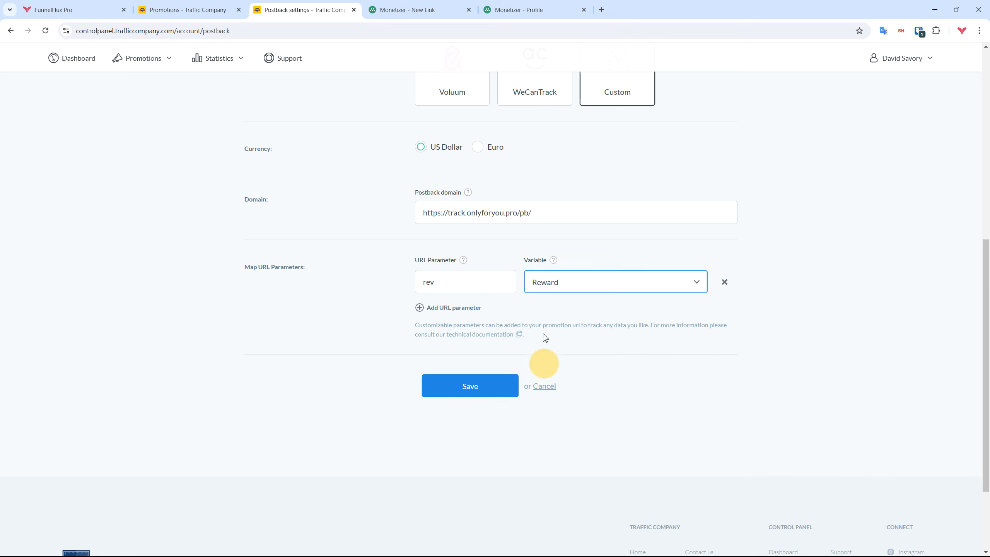
- Add the URL parameter hit and map it to the click_id variable
left_click(451, 307)
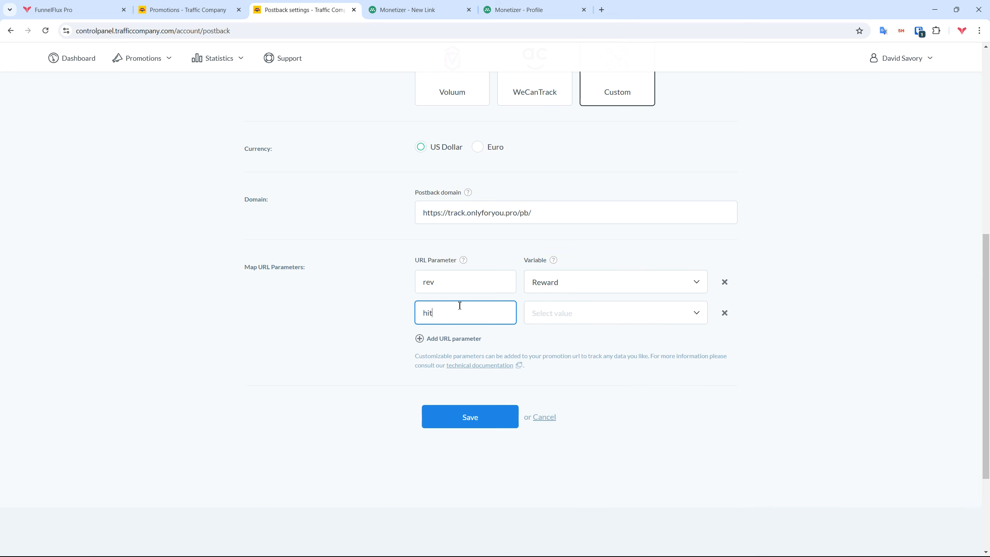
left_click(576, 315)
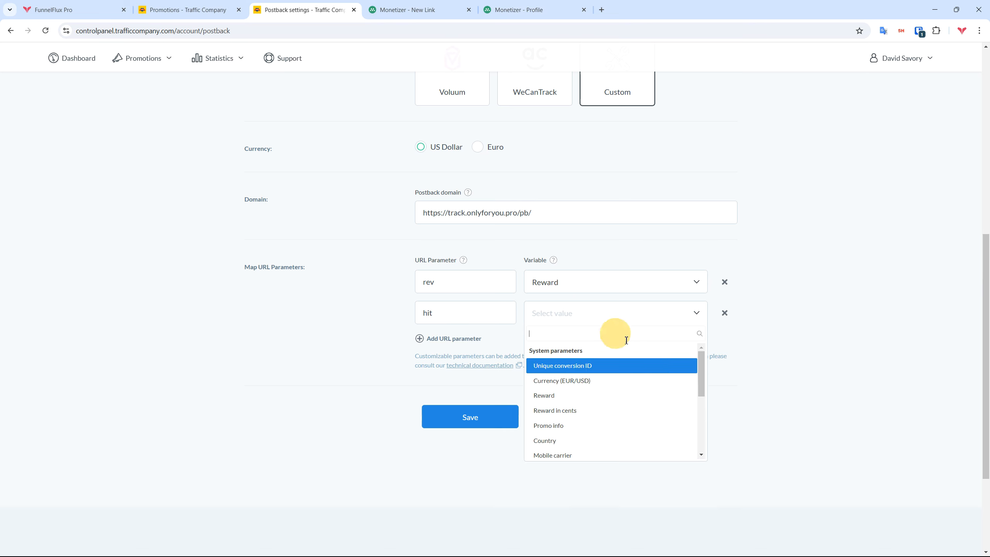
scroll(643, 382, "down", 5)
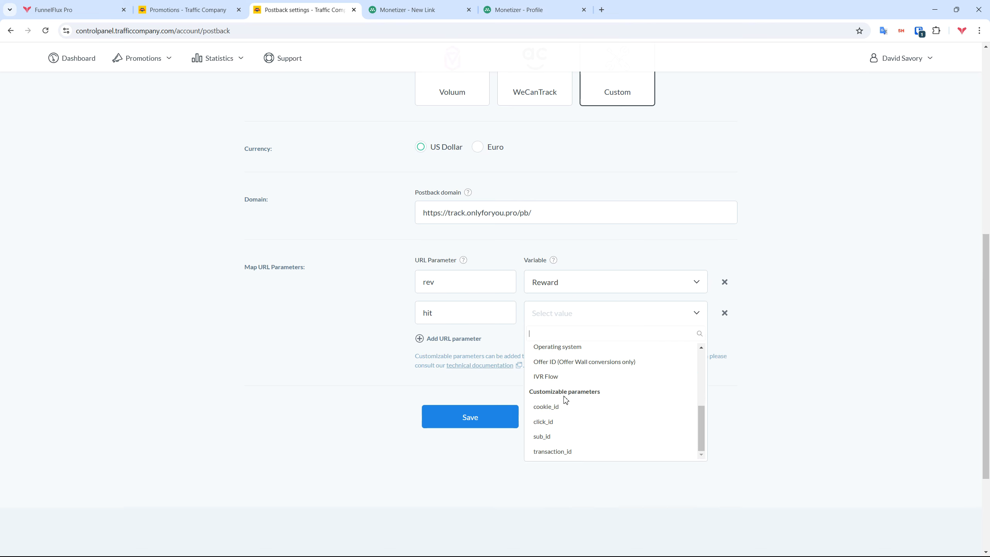
left_click(568, 427)
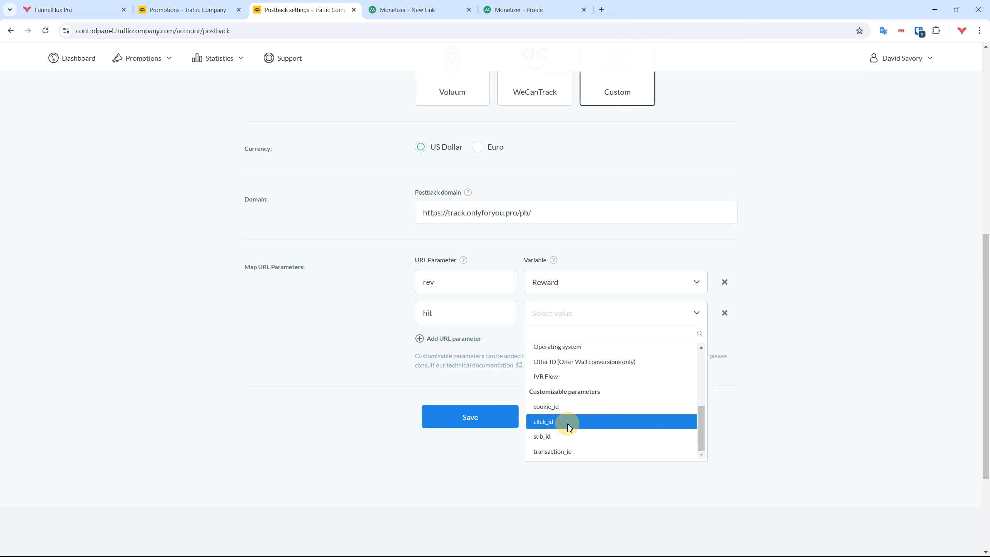
- Add the URL parameter tx and map it to the Unique conversion ID variable
left_click(440, 338)
left_click(464, 341)
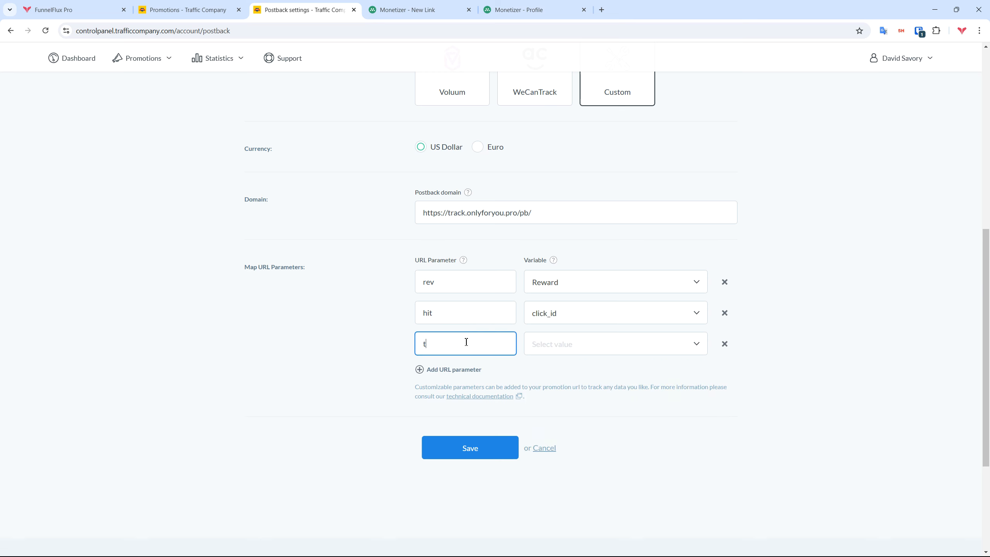
left_click(591, 345)
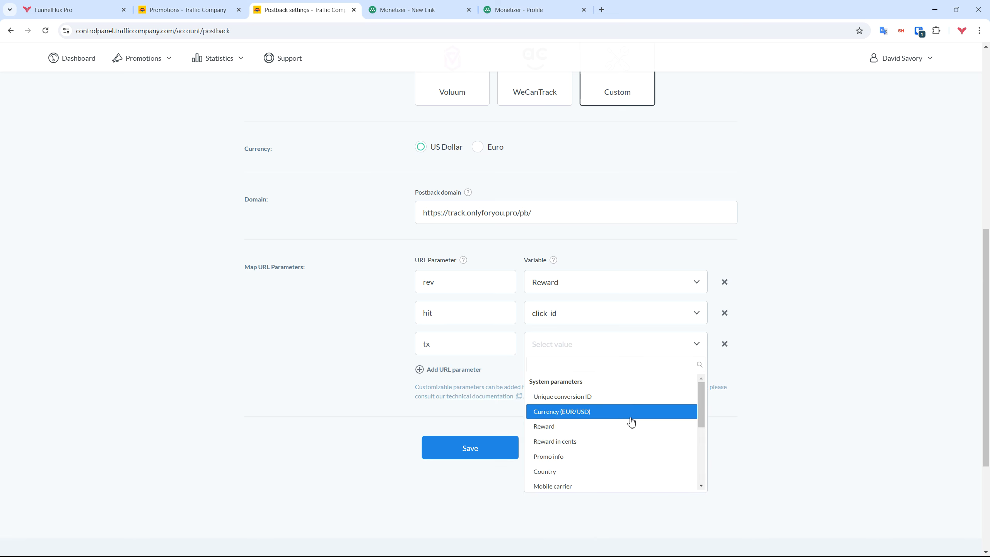
scroll(630, 420, "down", 5)
left_click_drag(699, 468, 699, 413)
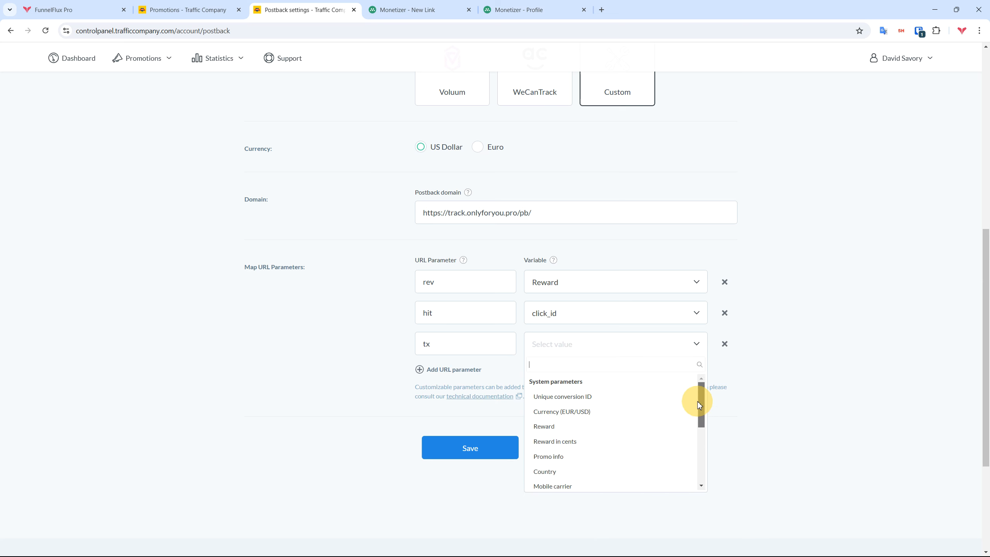
left_click(581, 403)
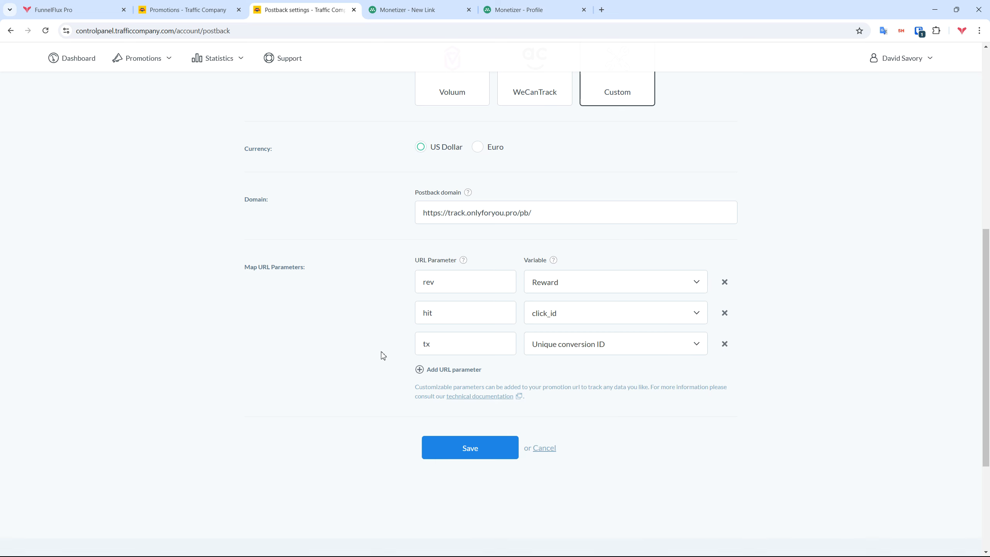
- Compare the postback domain with the base part of the offer source's postback URL in FunnelFlux Pro
left_click_drag(555, 210, 354, 203)
left_click(332, 215)
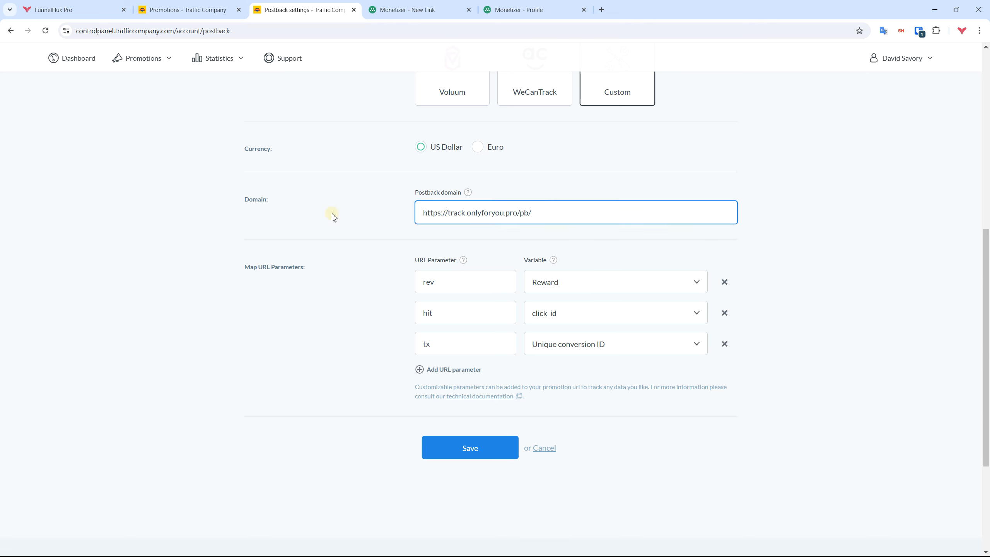
left_click_drag(550, 217, 407, 212)
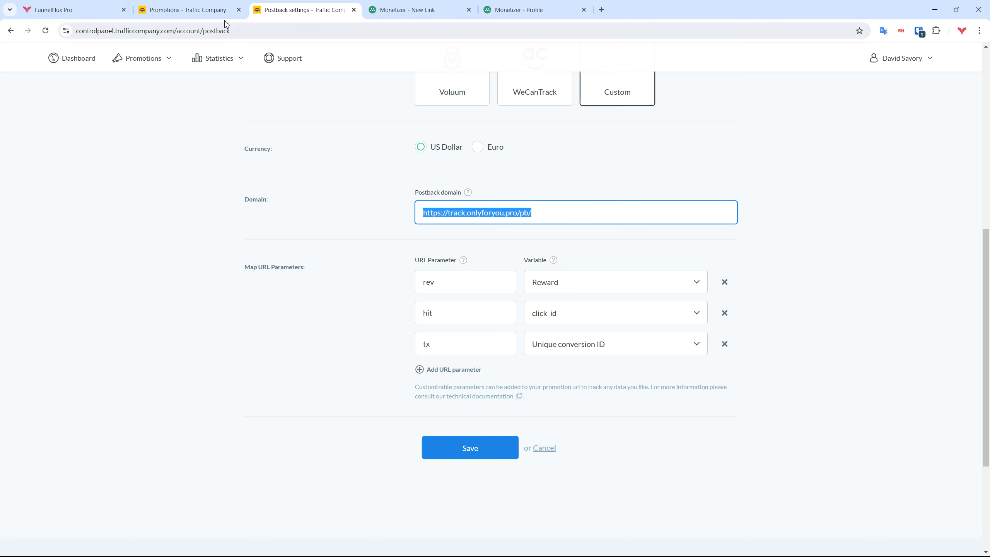
left_click(66, 10)
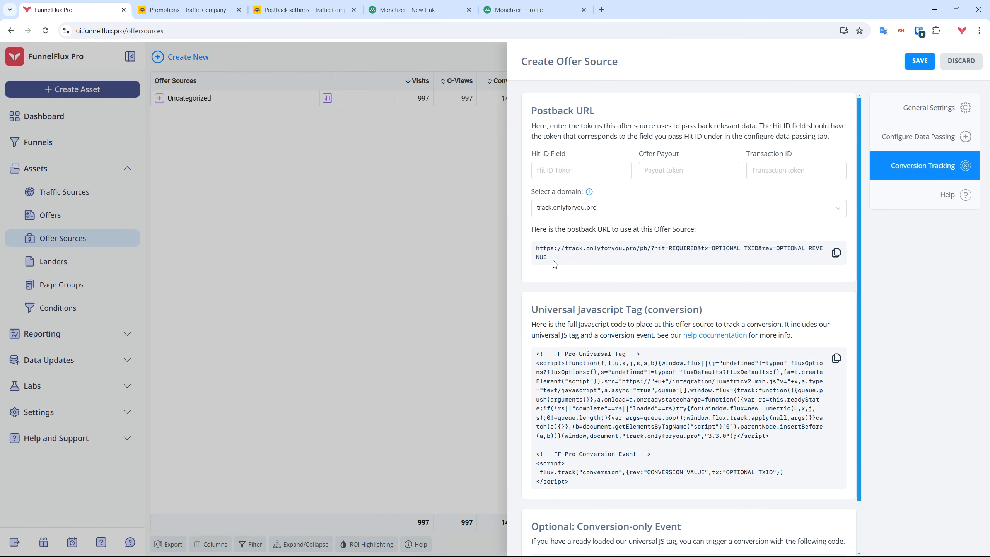
triple_click(541, 250)
key("ctrl+plus")
key("ctrl+plus")
key("ctrl+plus")
key("ctrl+plus")
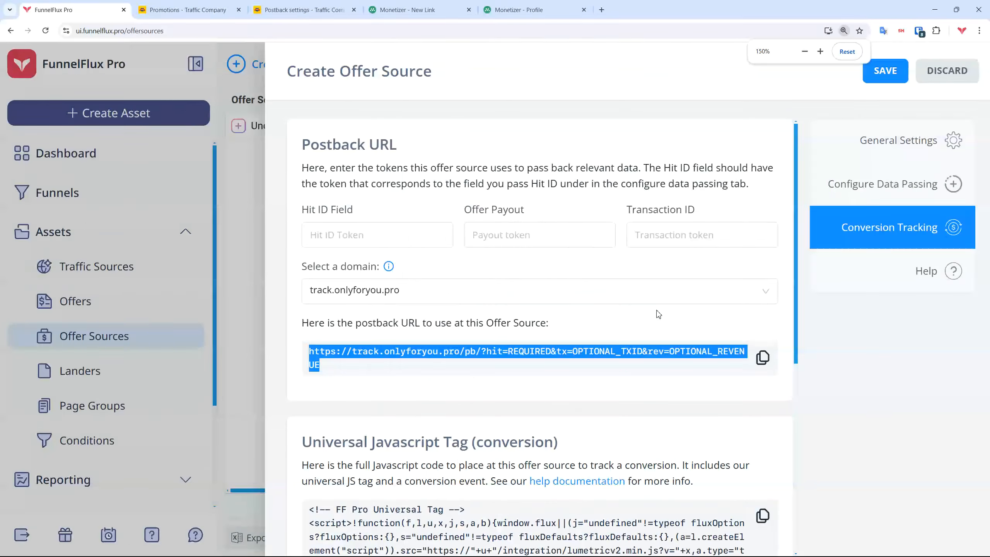
left_click(388, 403)
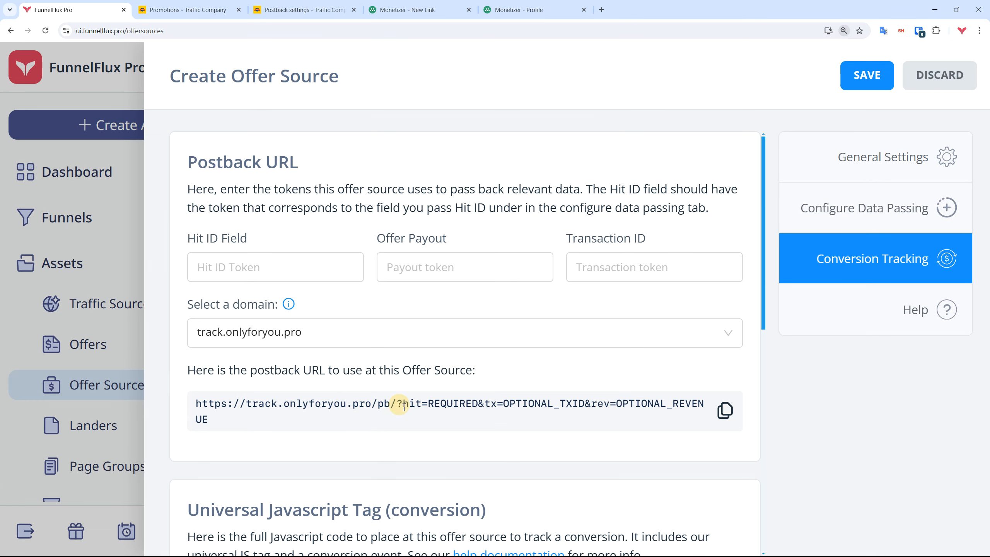
left_click_drag(397, 404, 547, 431)
left_click_drag(398, 407, 165, 404)
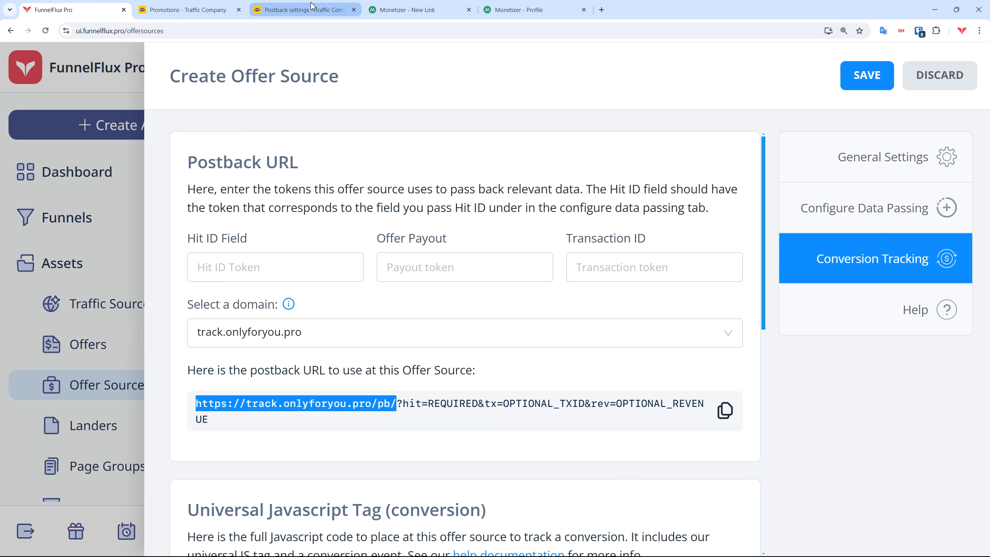
key("ctrl+0")
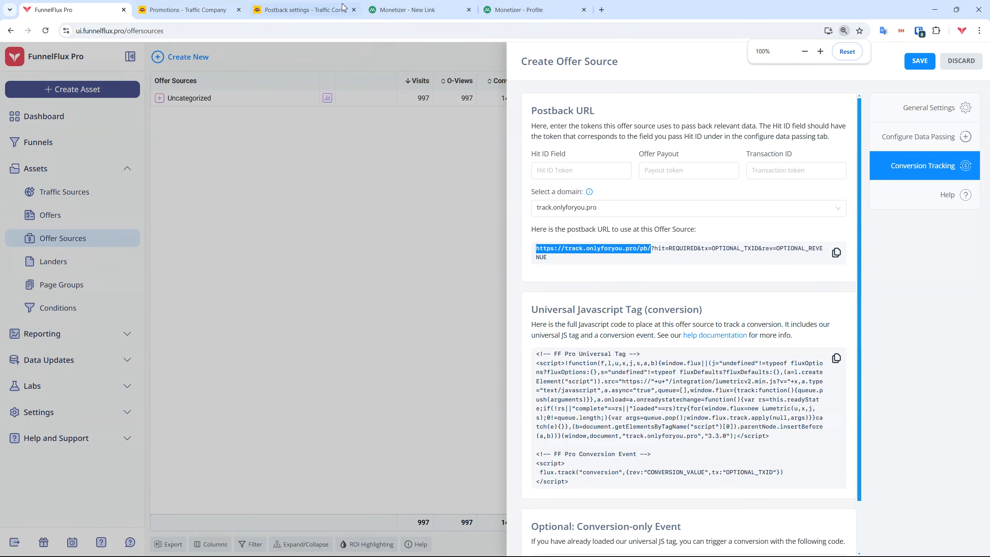
- Examine the Hit ID, Offer Payout and Transaction ID token fields against Traffic Company's parameter mapping
left_click(574, 171)
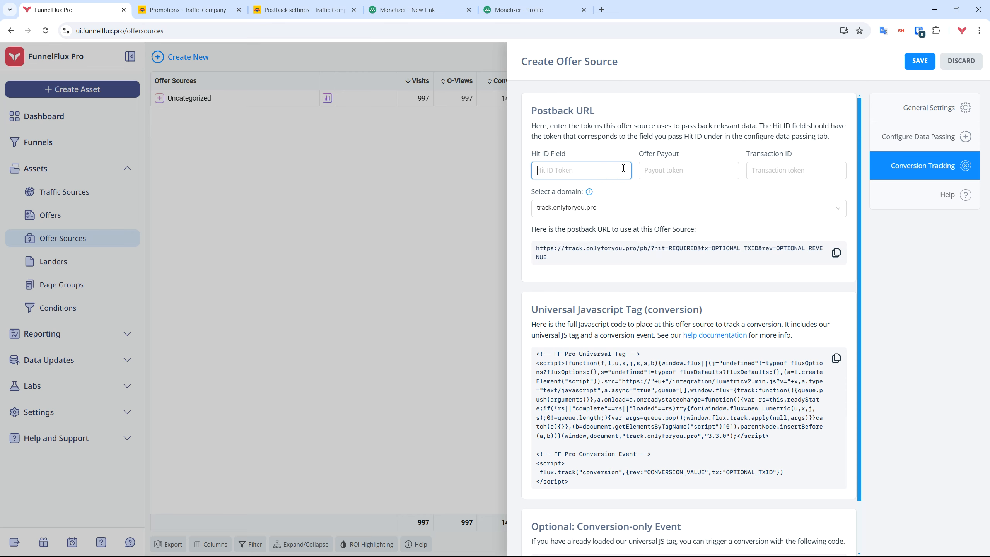
left_click(304, 9)
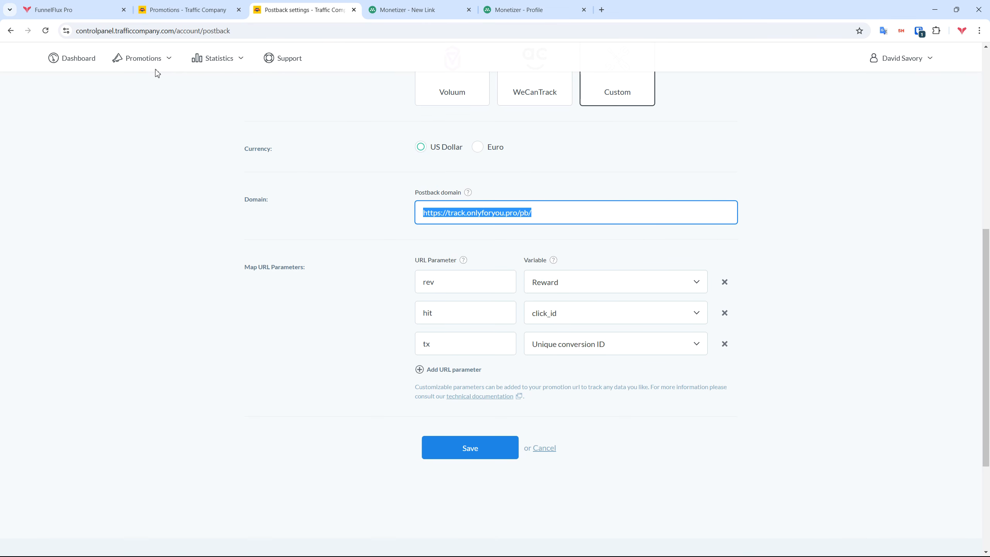
left_click(97, 9)
left_click(674, 172)
left_click(586, 170)
left_click(791, 171)
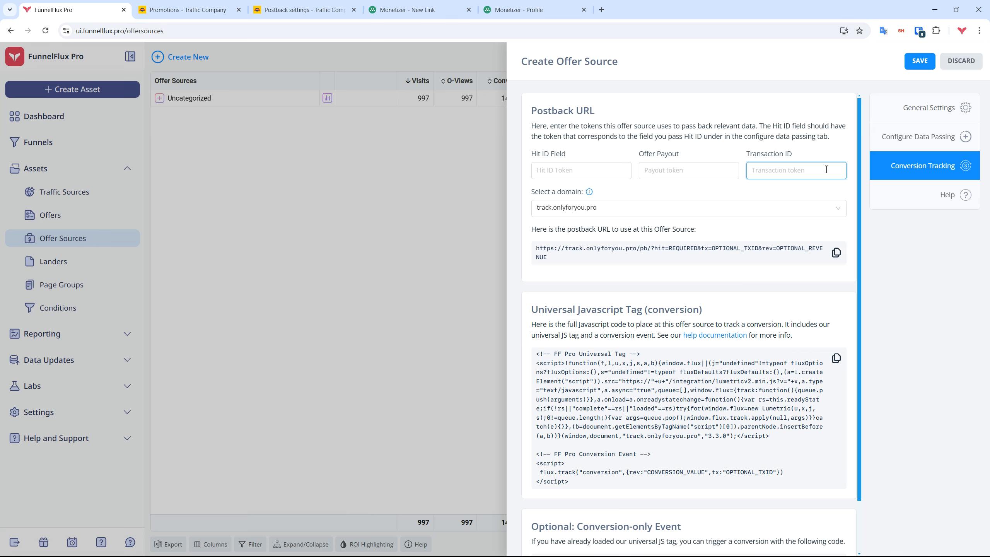
- Discard the current offer source draft and start a new one, opening its data passing configuration
left_click(960, 62)
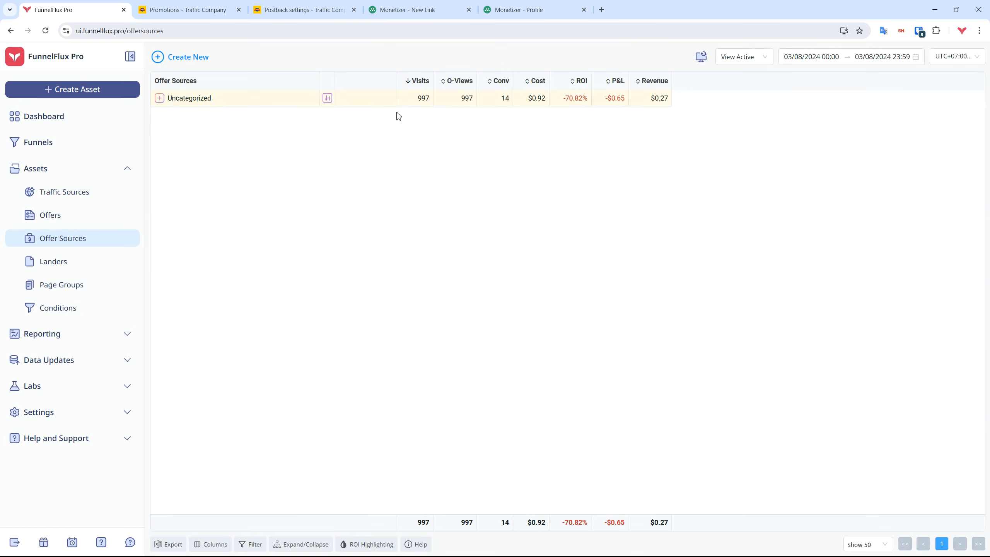
left_click(174, 57)
left_click(617, 171)
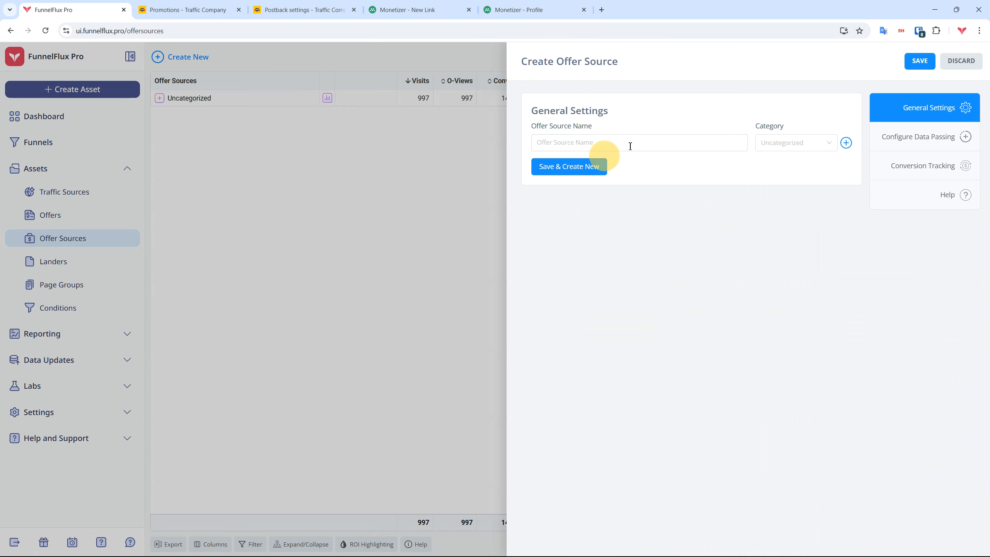
left_click(900, 138)
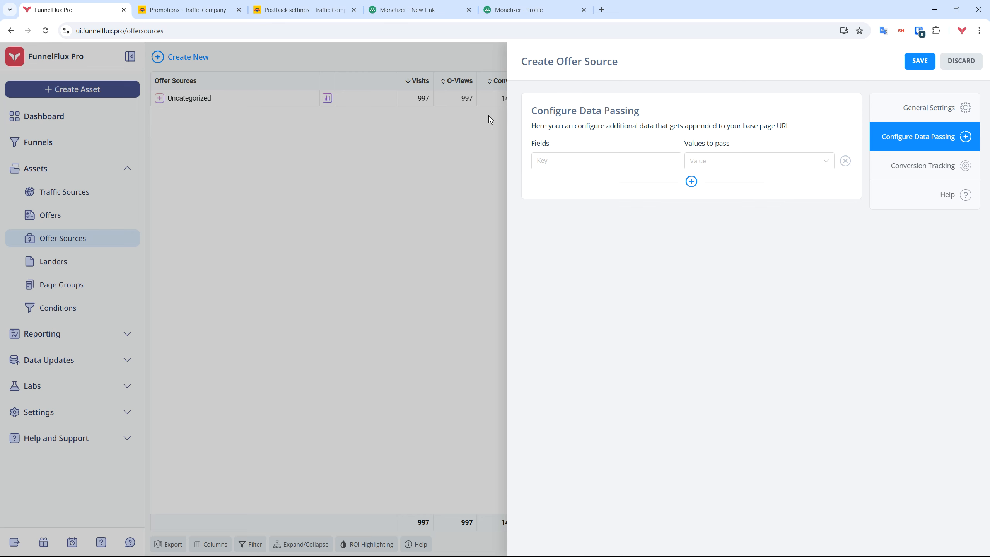
- Switch to Monetizer's new link form and enter test_campaign as the campaign name and test_link as the link name
left_click(440, 7)
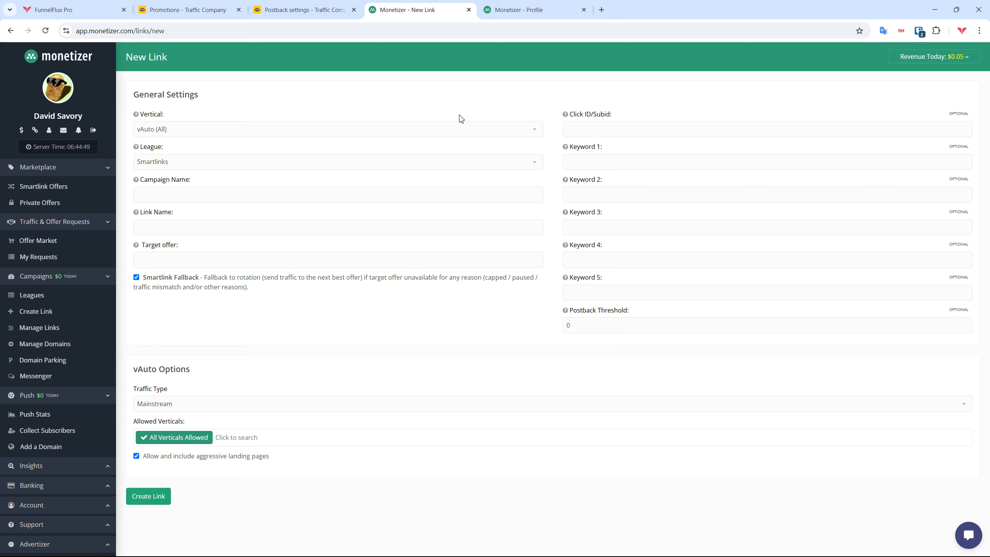
left_click(613, 129)
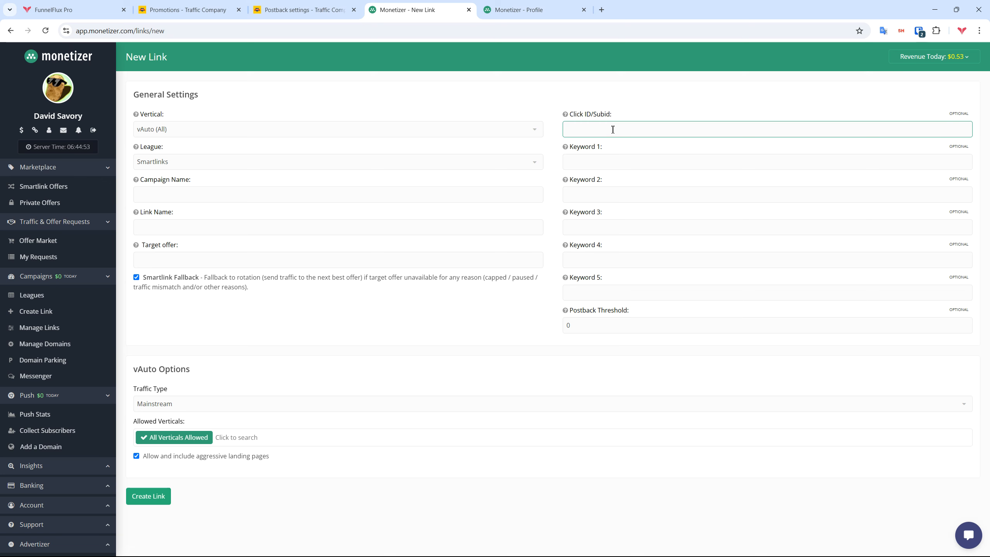
left_click(606, 159)
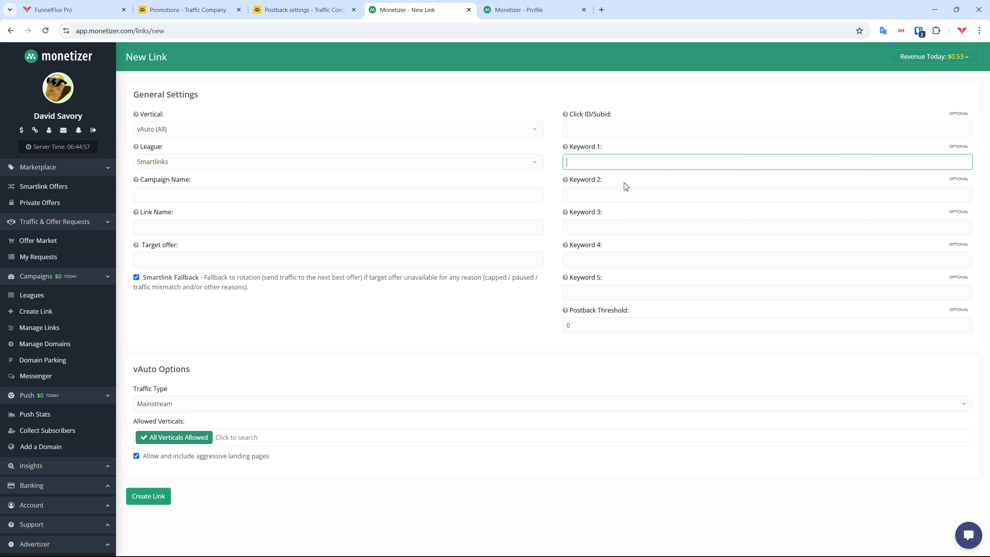
left_click(196, 197)
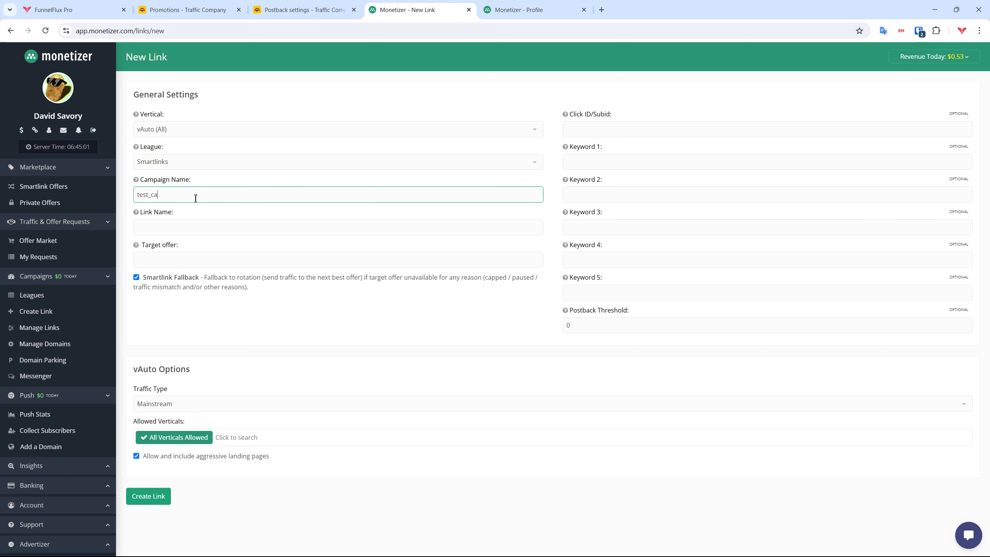
key("Tab")
type("test")
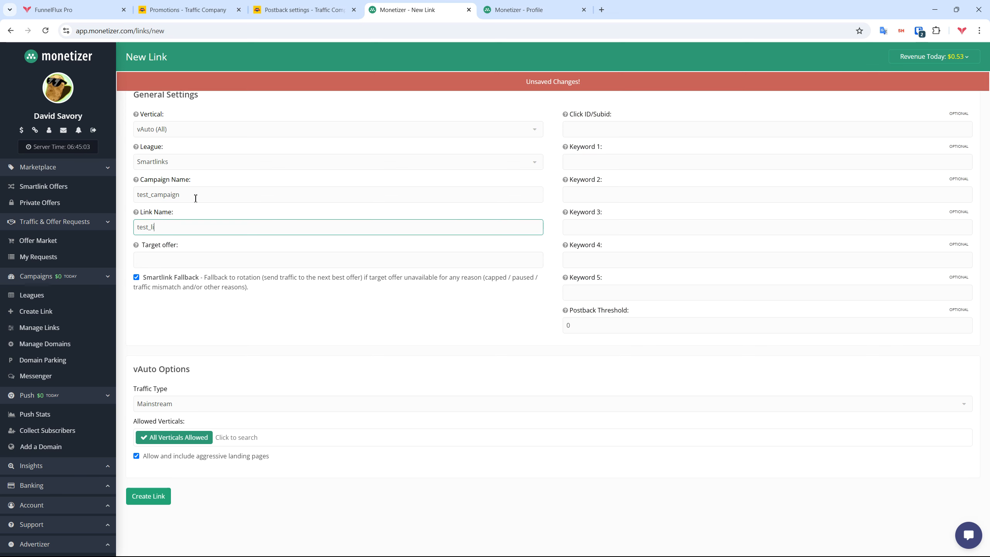
- Fill the Click ID/Subid field and Keywords 1 to 5 with the placeholder TEST
left_click(643, 133)
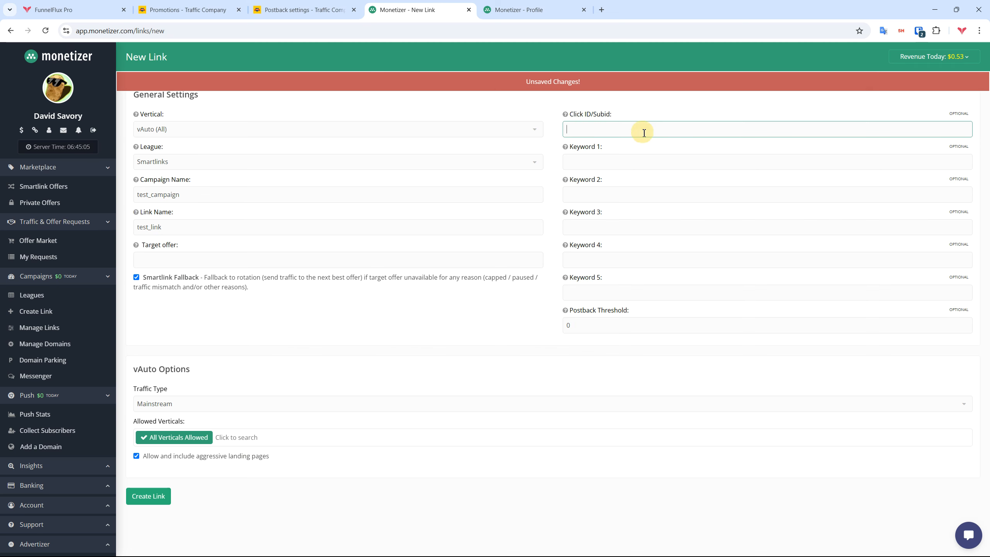
key("ctrl+a")
key("ctrl+c")
left_click(601, 164)
key("ctrl+v")
left_click(601, 201)
key("ctrl+v")
left_click(604, 224)
key("ctrl+v")
left_click(602, 260)
key("ctrl+v")
left_click(663, 295)
key("ctrl+v")
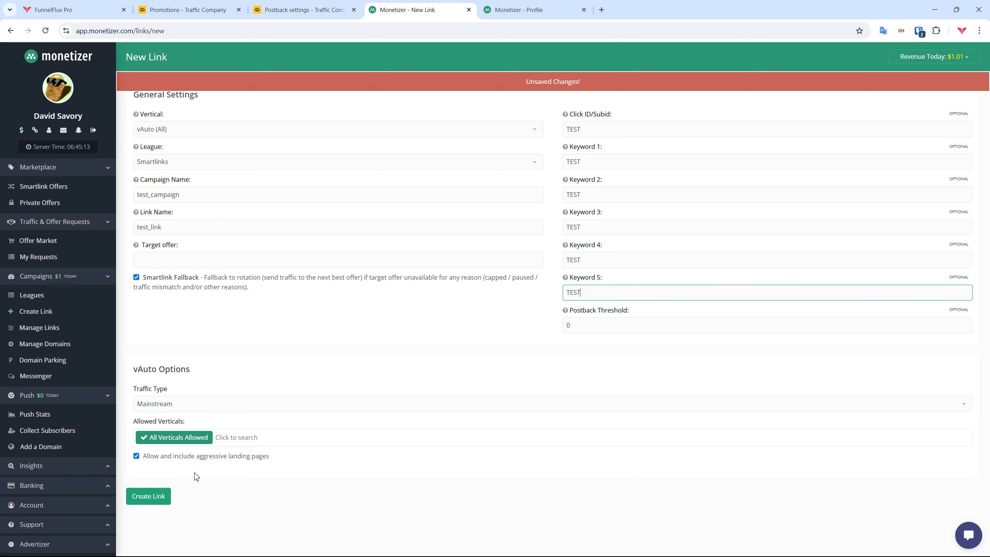
- Create the link and examine the tracking parameters in its direct link URL
left_click(149, 496)
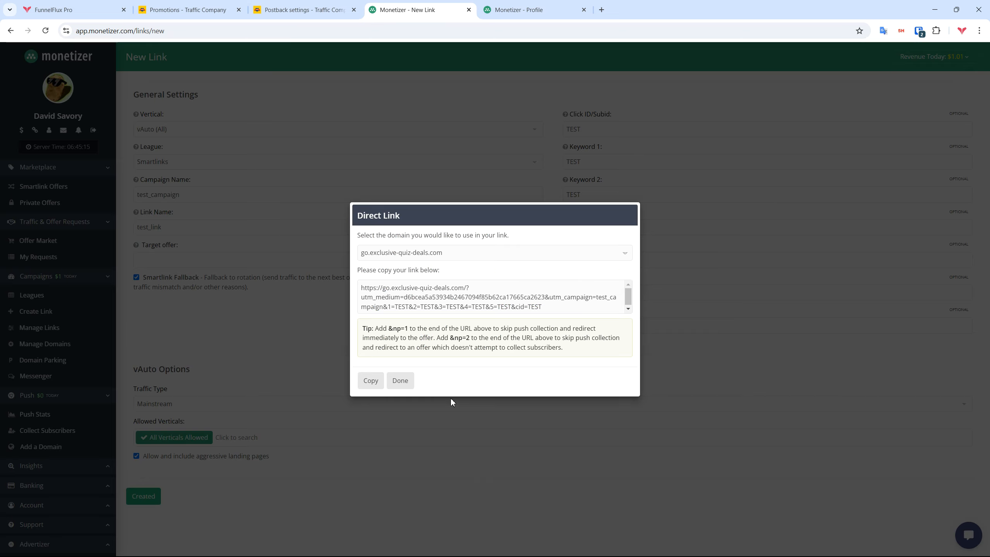
key("ctrl+plus")
key("ctrl+plus")
key("ctrl+plus")
key("ctrl+plus")
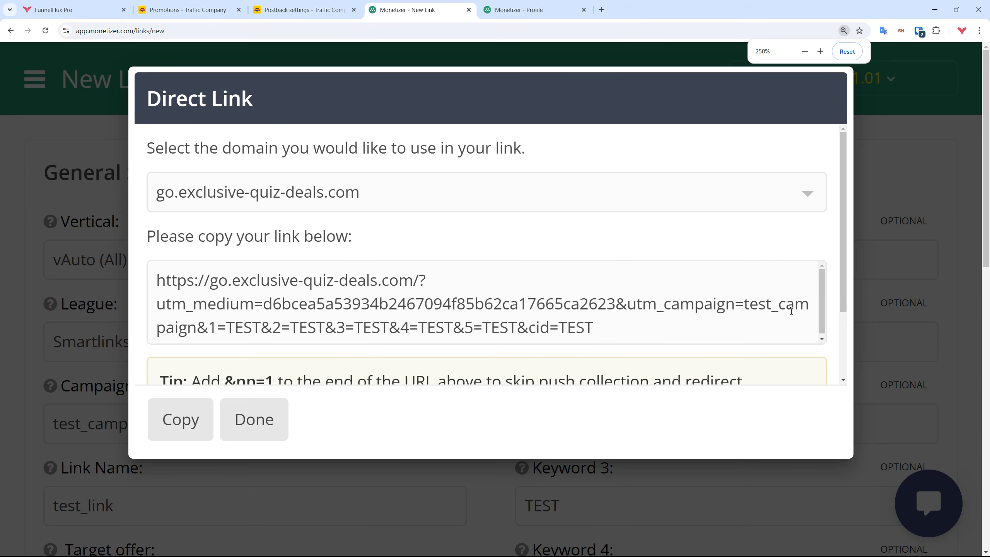
left_click(783, 304)
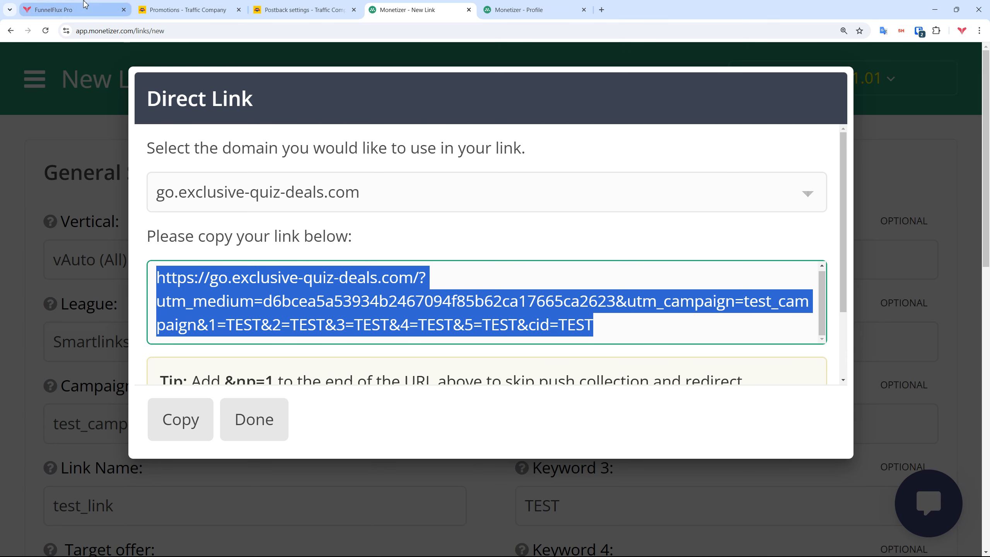
- Return to FunnelFlux Pro and add the data passing field cid with the value {hit}
left_click(72, 9)
left_click(576, 167)
left_click(721, 159)
type("hit")
left_click(722, 195)
- Add five more data passing fields named 1, 2, 3, 4 and 5
left_click(691, 182)
left_click(692, 202)
left_click(692, 223)
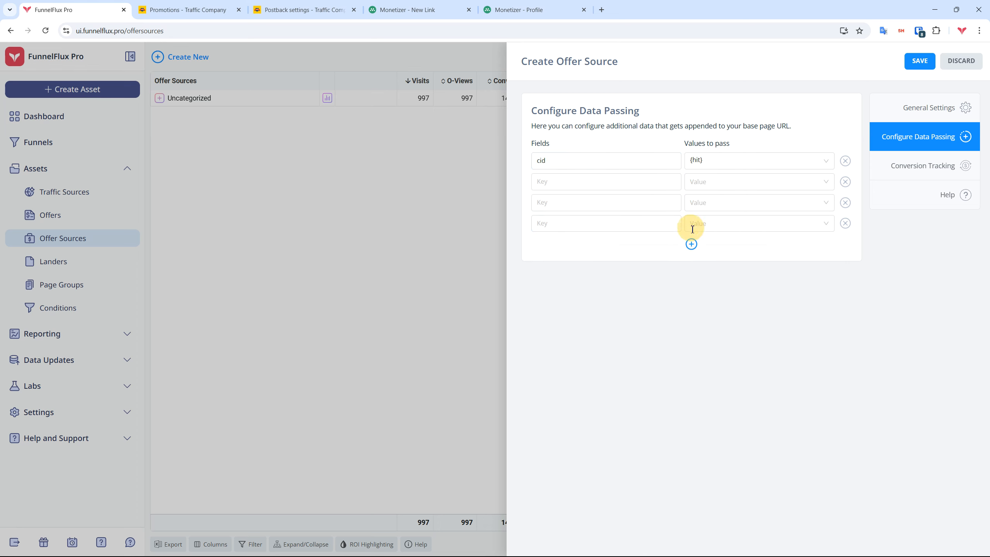
left_click(568, 182)
type("1")
left_click(565, 202)
type("2")
left_click(565, 224)
type("3")
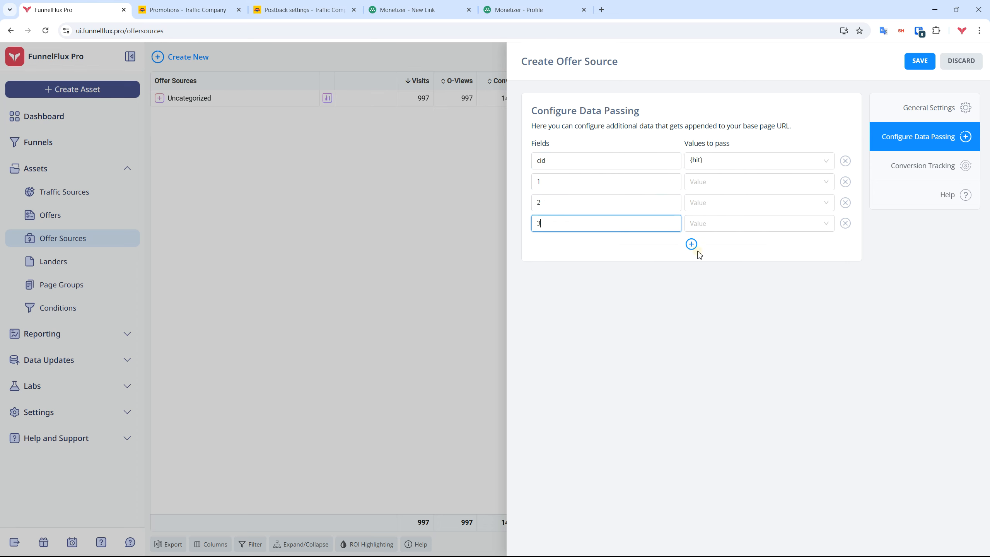
left_click(692, 244)
left_click(594, 246)
type("4")
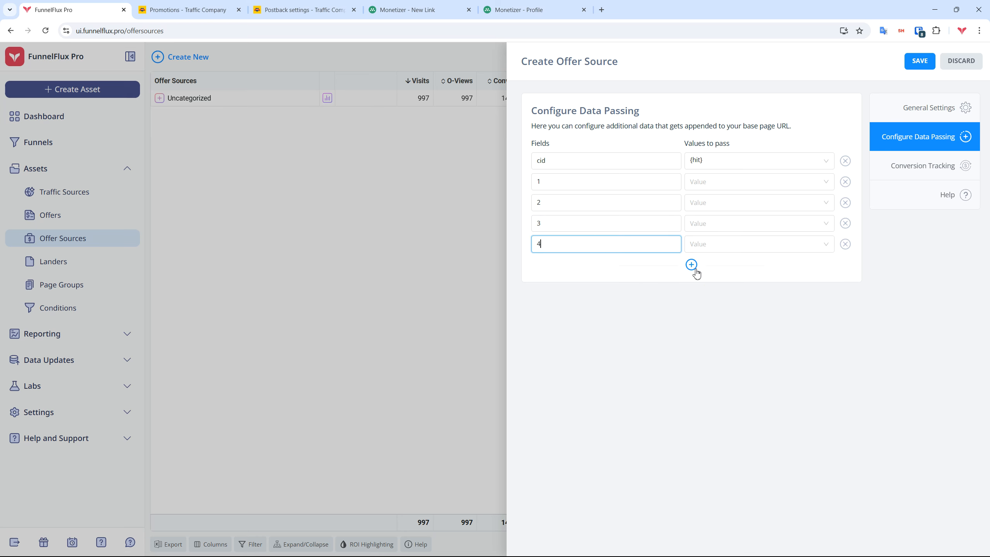
left_click(693, 266)
left_click(584, 265)
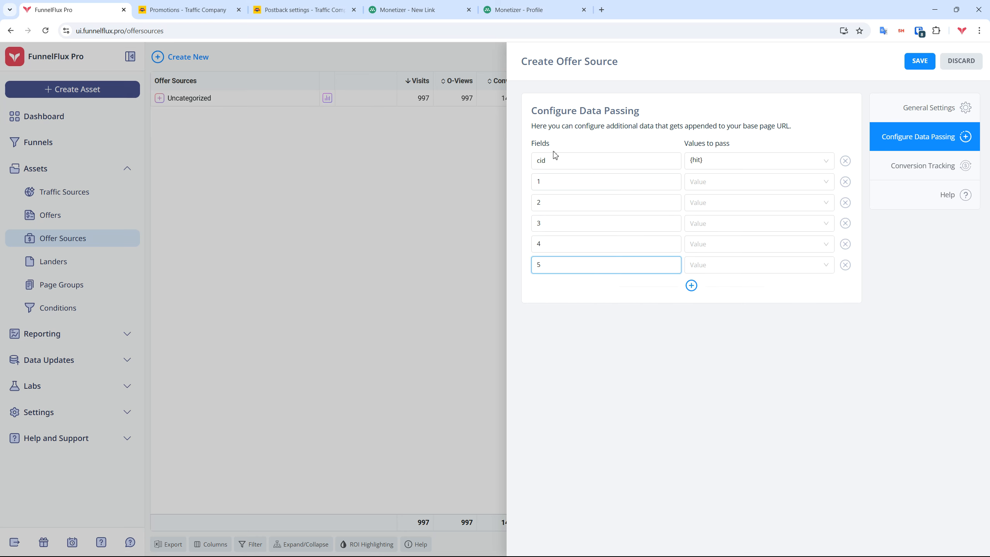
- Set the values of data passing fields 1, 2 and 3 to {funnel-id}, {trafficsource-id} and {campaign}
left_click(743, 181)
type("fun")
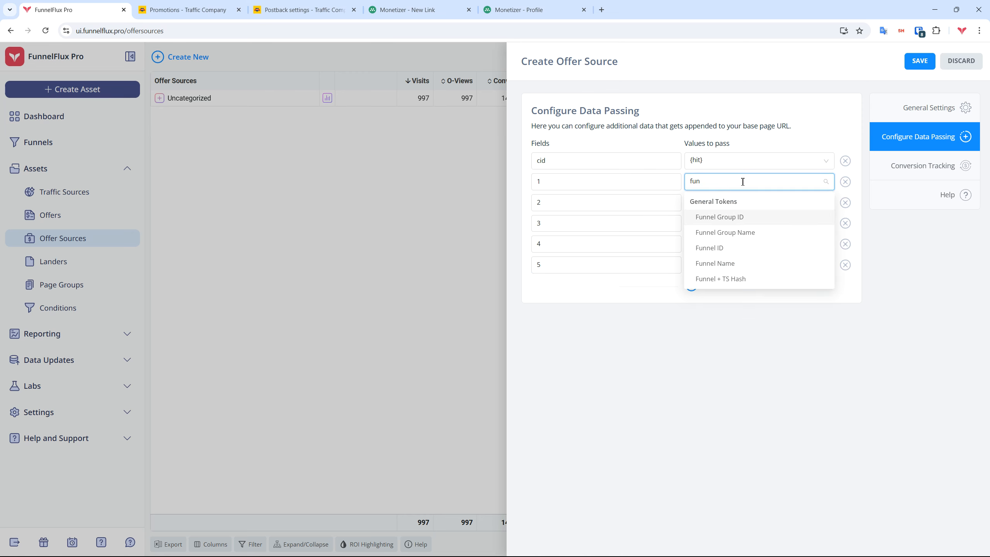
left_click(701, 248)
left_click(725, 202)
type("tra")
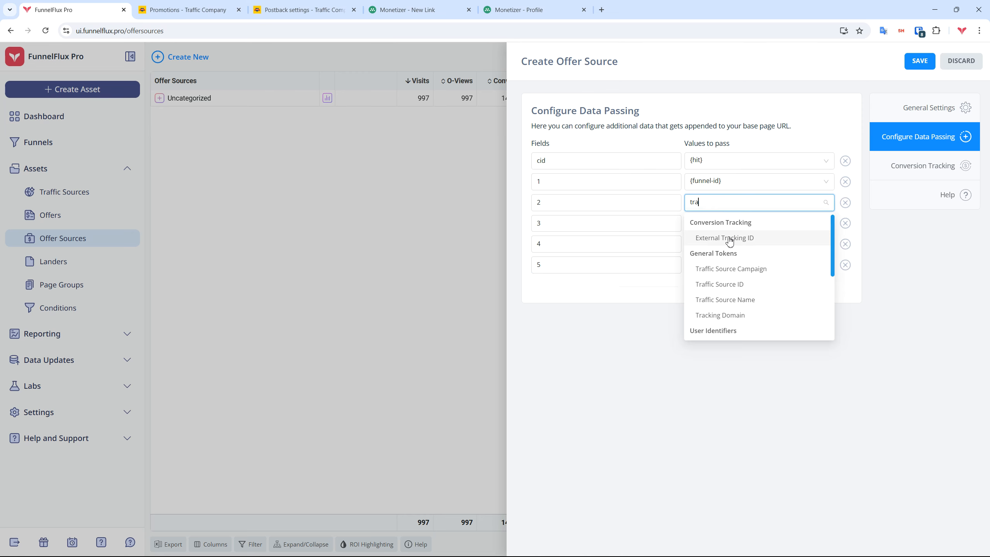
left_click(738, 284)
left_click(715, 223)
type("campaign}")
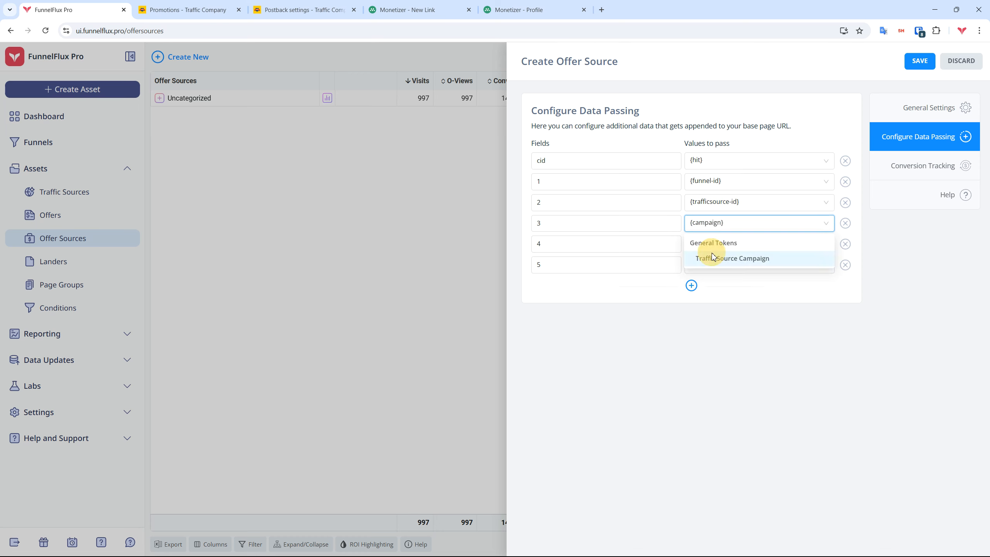
left_click(713, 257)
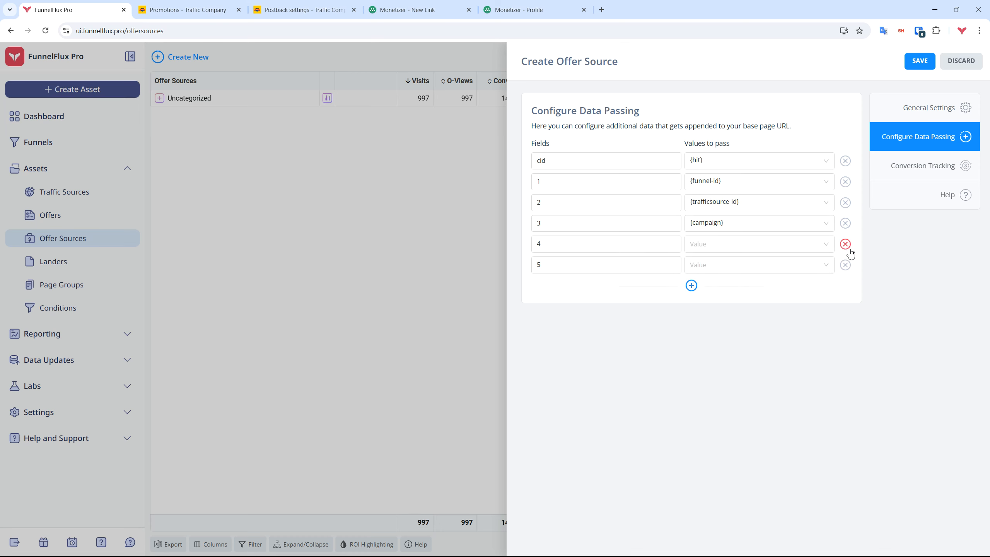
- Remove the data passing fields 4 and 5 from the offer source
left_click(846, 266)
left_click(845, 244)
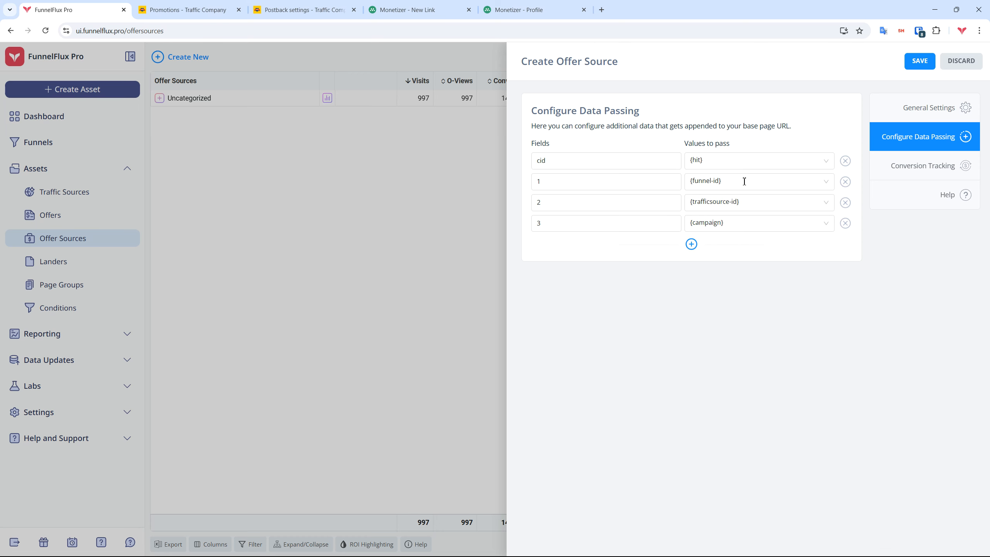
double_click(541, 160)
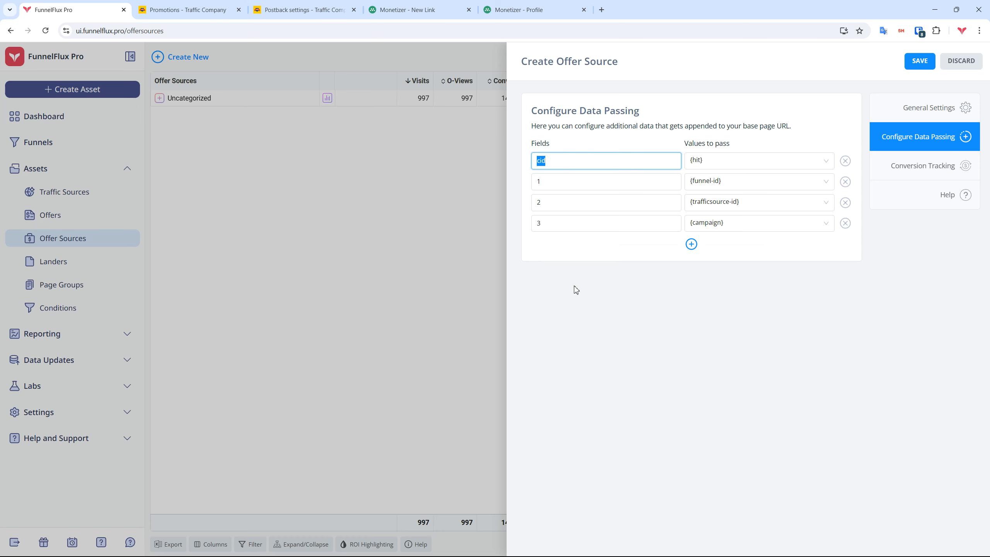
- In the conversion tracking settings, fill Hit ID, Offer Payout and Transaction ID with the placeholders CID_TOKEN, PAYOUT_TOKEN and TRANSACTION_ID
left_click(924, 167)
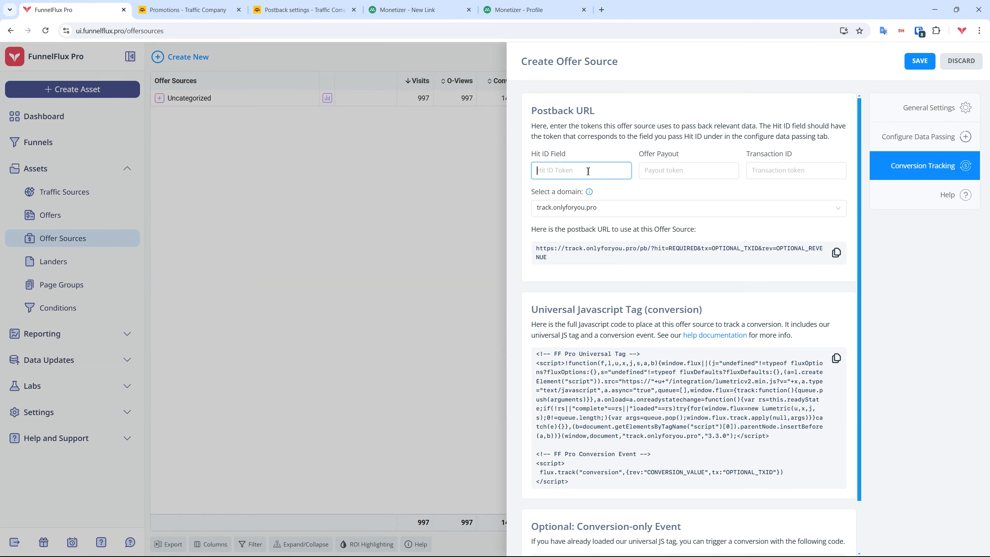
type("CID")
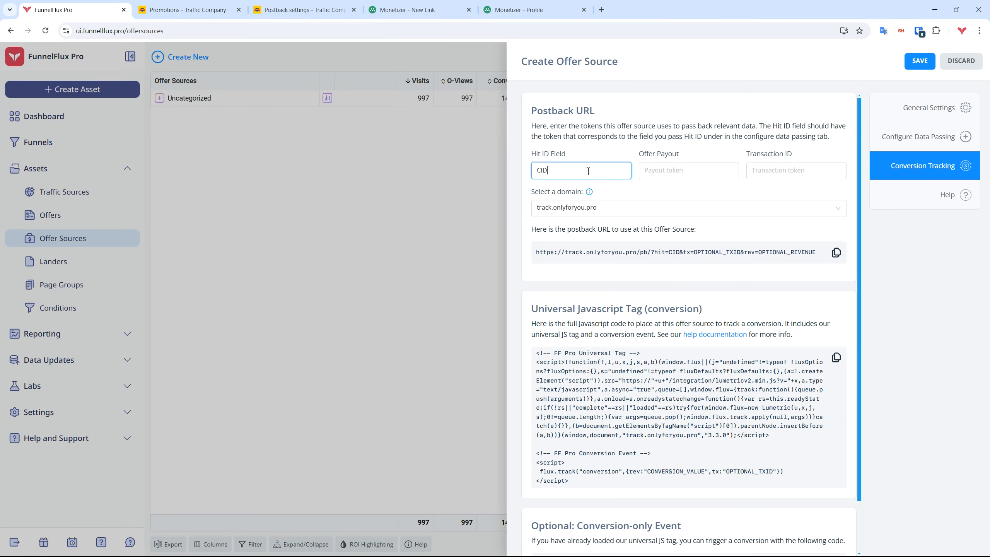
type("_TOKEN")
left_click(676, 174)
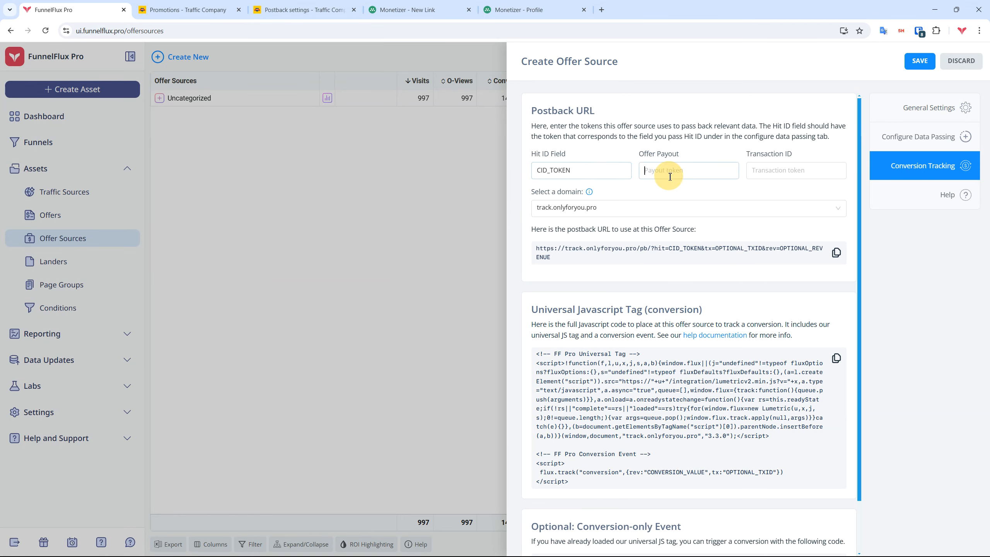
type("PAYOUT_TOKEN")
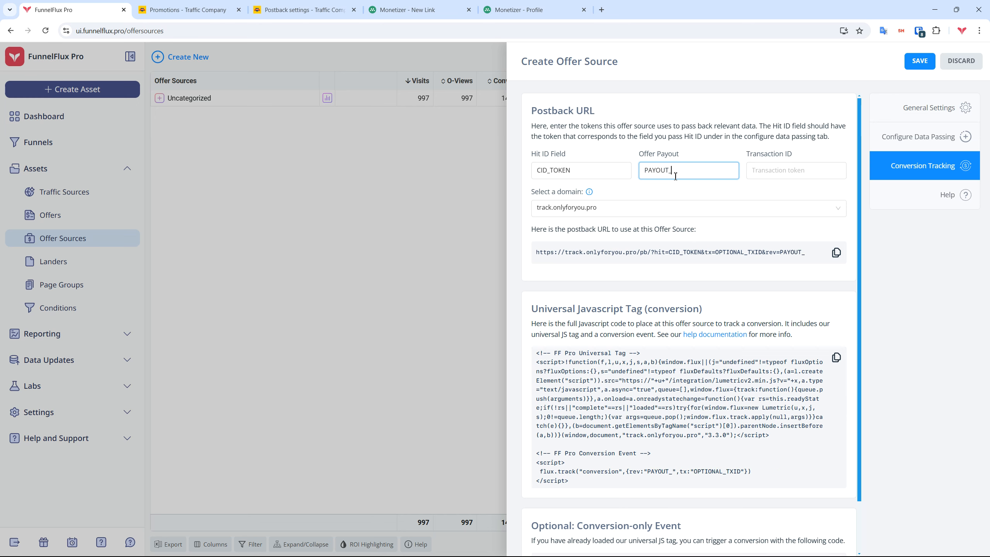
key("Tab")
type("TRANS")
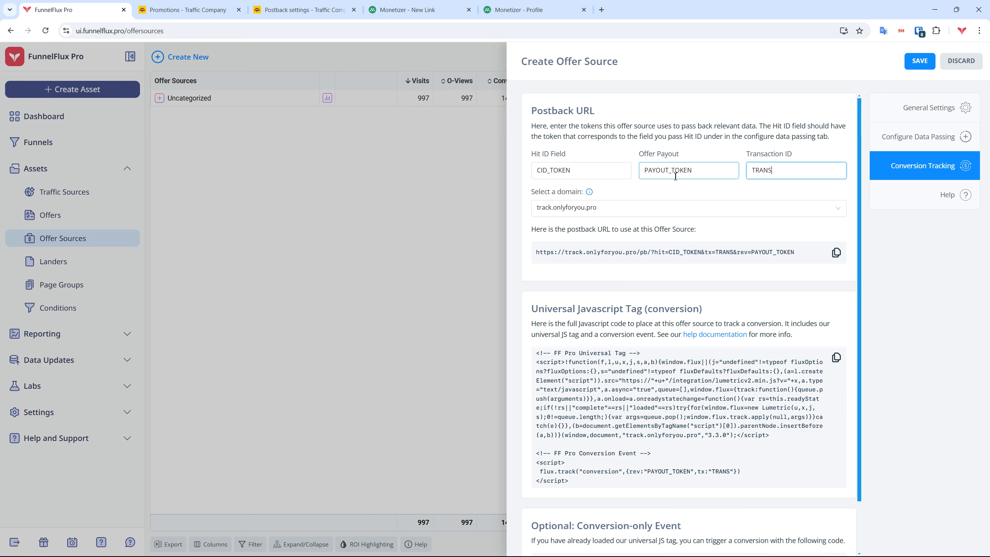
type("ACTION_ID")
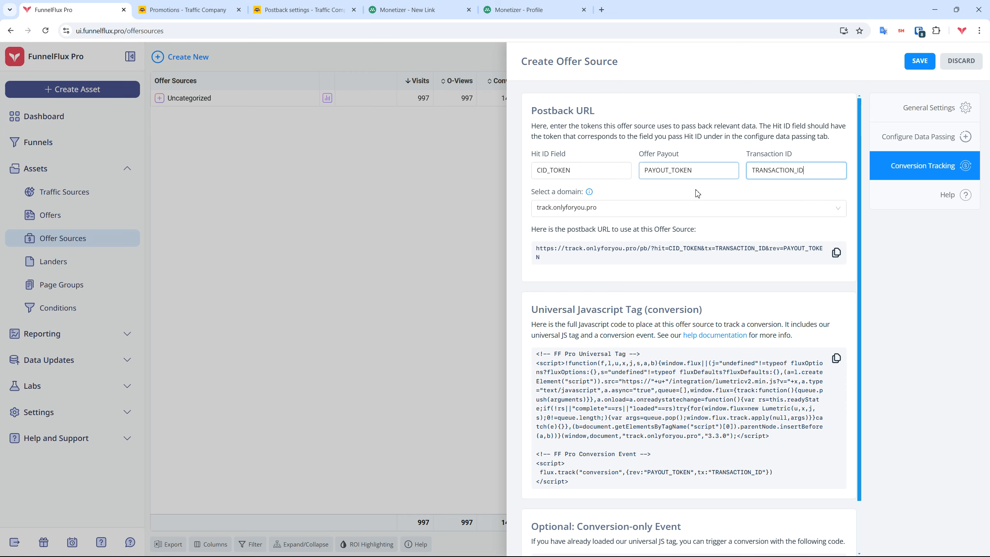
triple_click(533, 250)
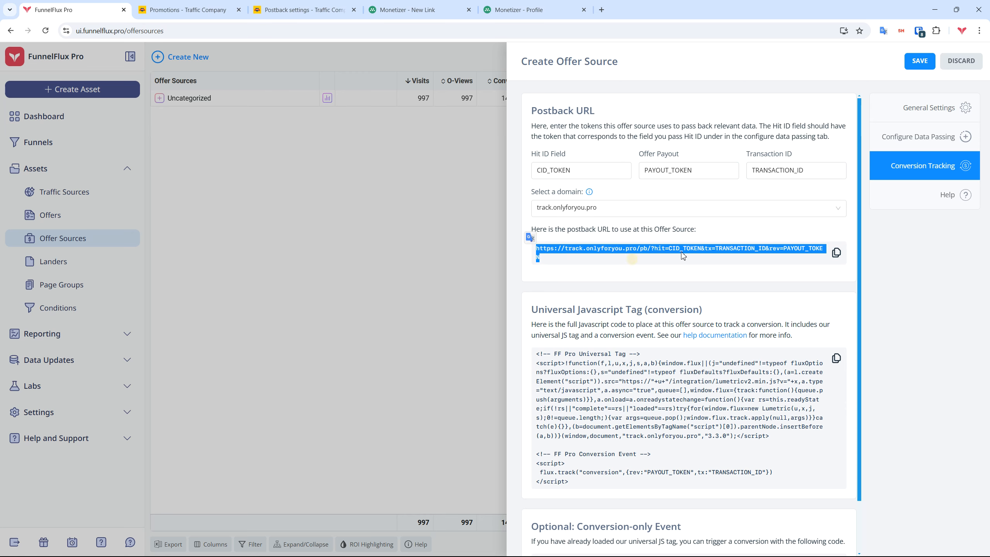
- Switch to the Monetizer link page and close the direct link dialog
left_click(408, 10)
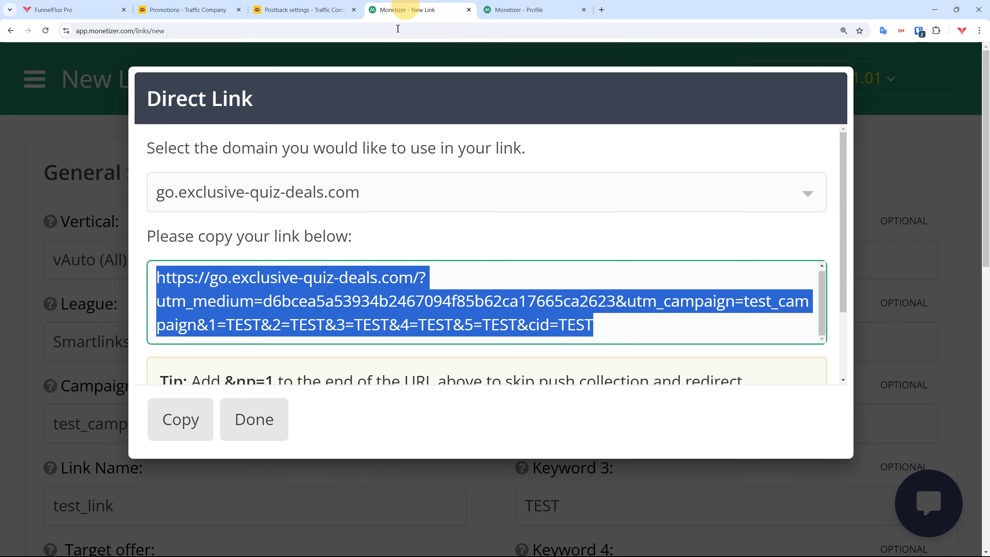
scroll(669, 296, "down", 6)
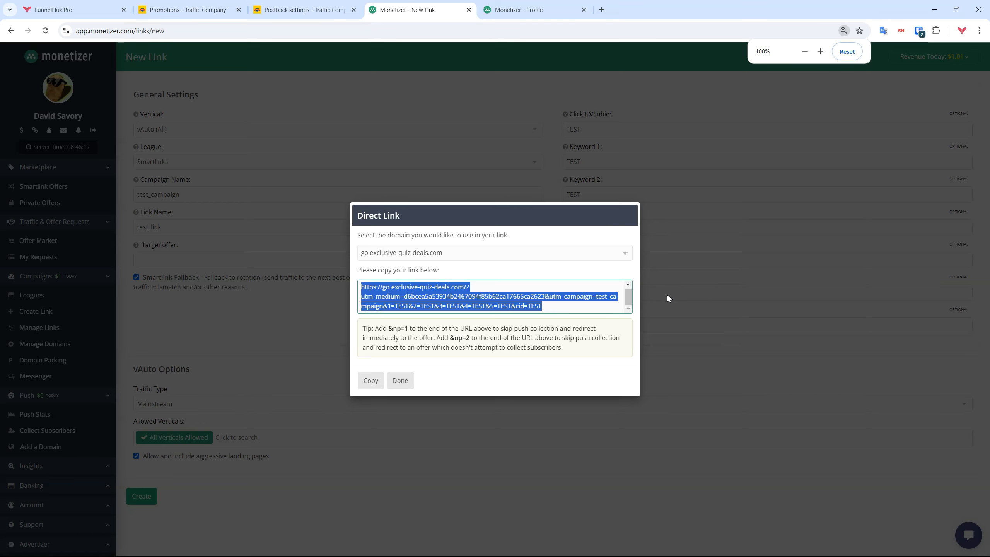
left_click(662, 274)
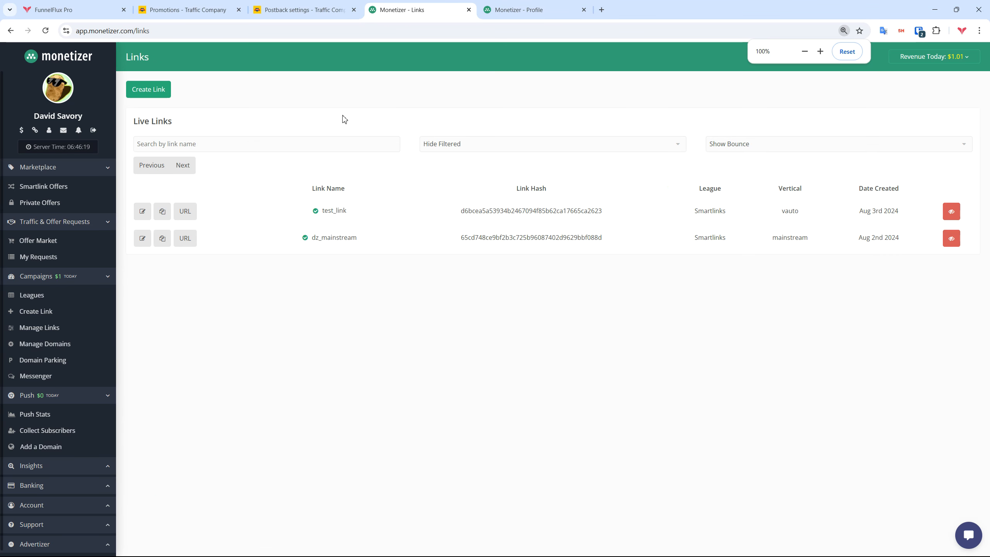
- On the Monetizer profile page, clear the Global Postback and Push Subscription Postback URLs
left_click(506, 10)
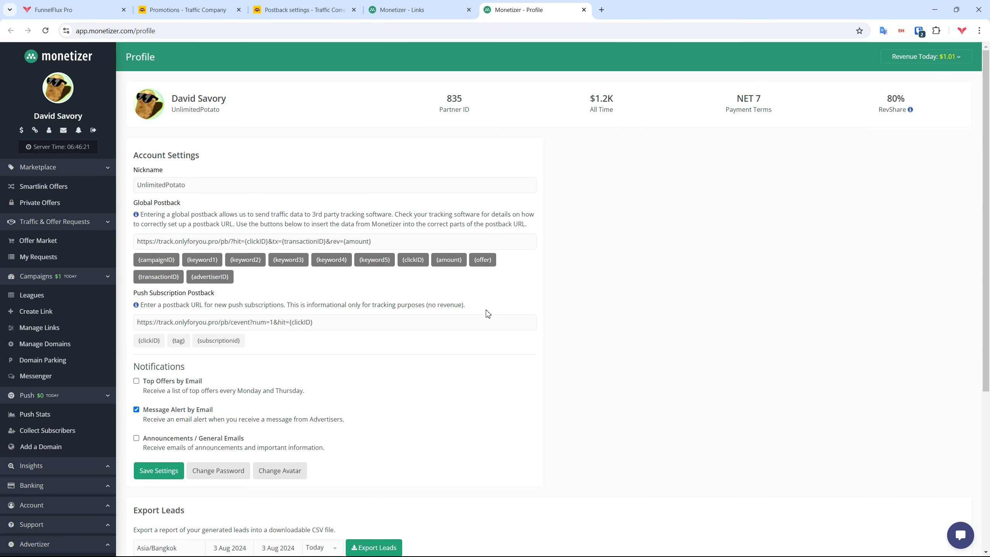
left_click_drag(400, 242, 132, 242)
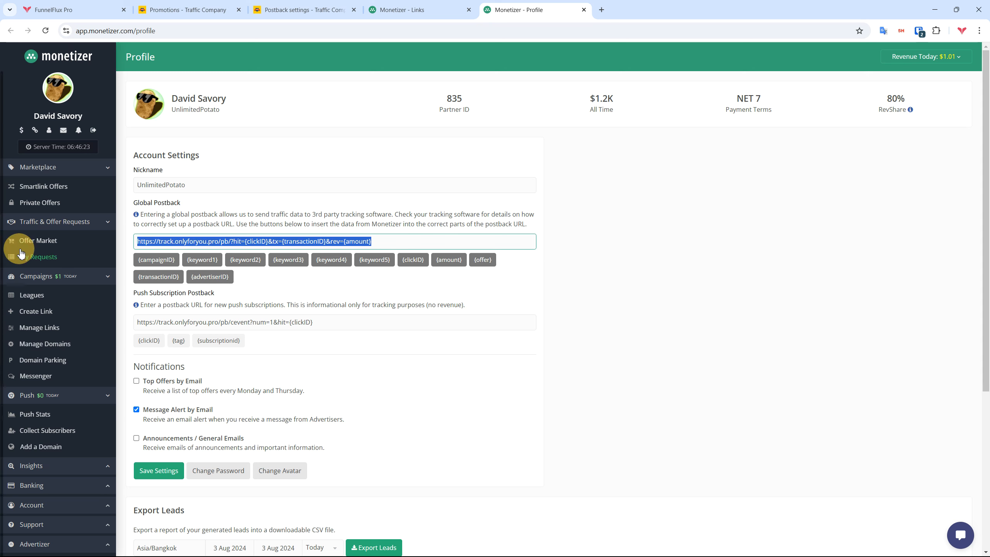
key("BackSpace")
left_click_drag(318, 322, 80, 327)
key("BackSpace")
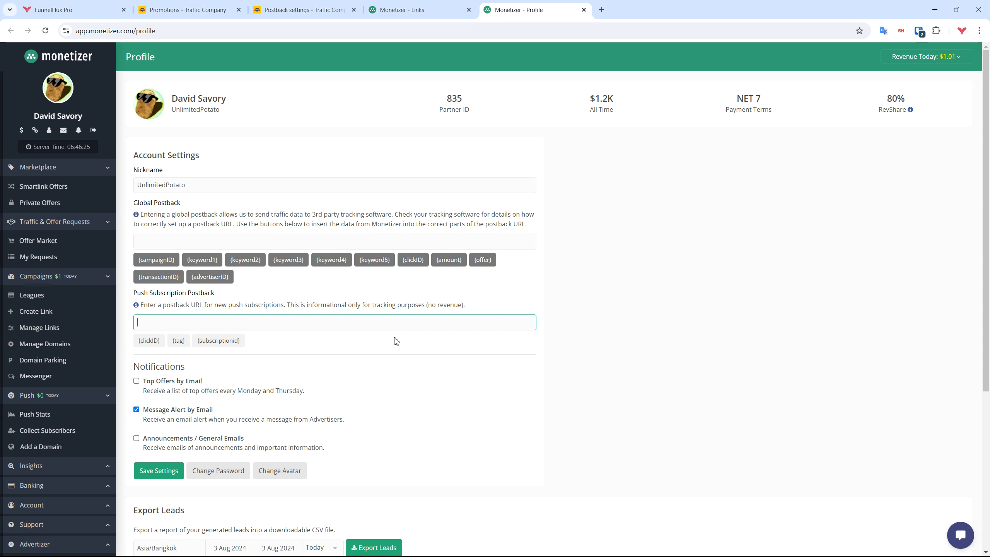
- Try inserting the {keyword1}, {keyword2} and {keyword3} tokens into the Global Postback and clear them again
left_click(202, 245)
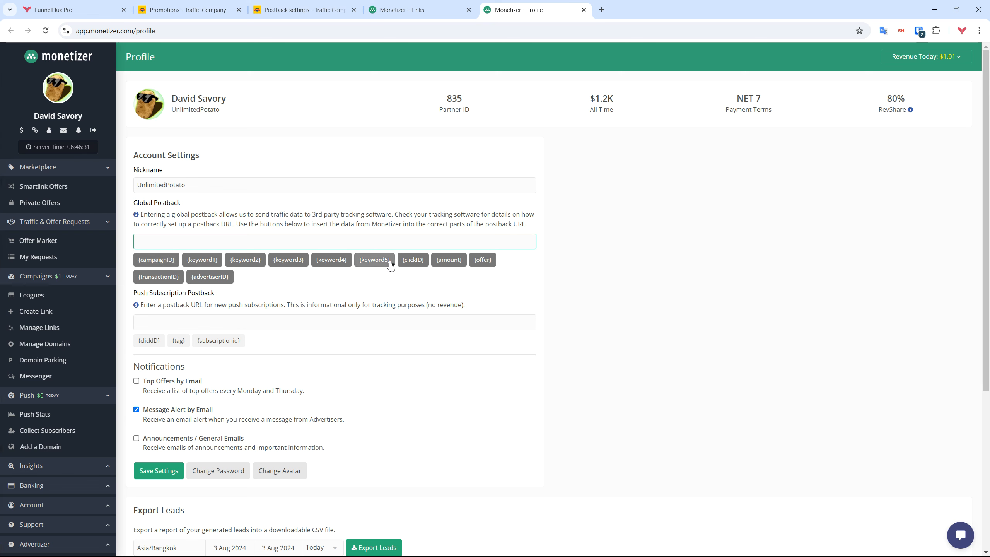
left_click(199, 262)
left_click(245, 260)
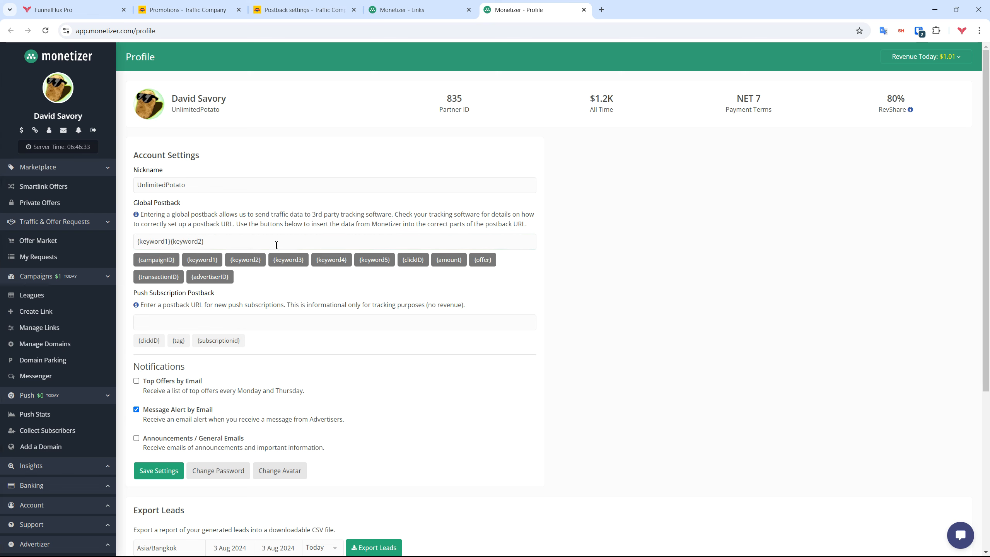
left_click(282, 260)
left_click_drag(265, 243, 148, 238)
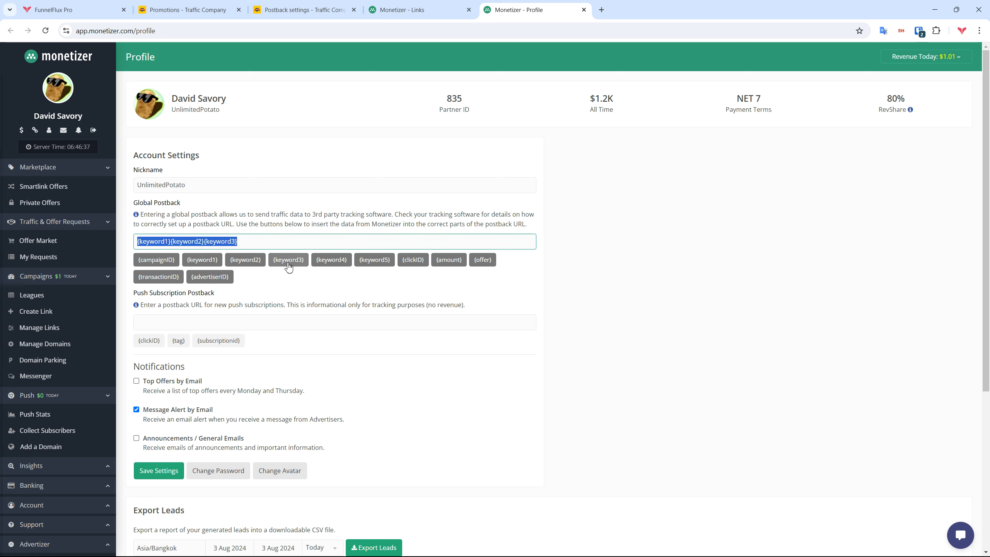
key("BackSpace")
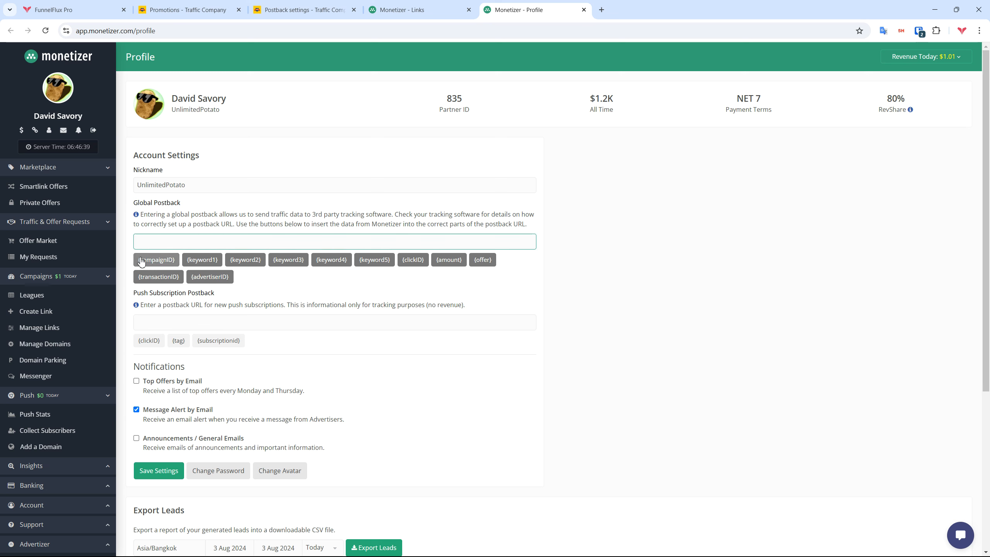
- Open test_link for editing in Monetizer and examine its campaign name
key("ctrl+shift+Tab")
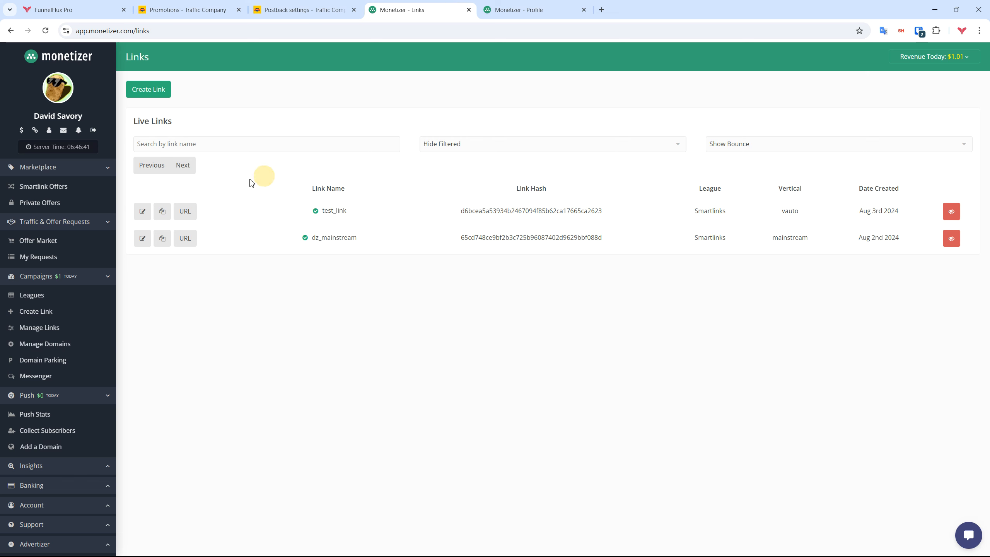
left_click(142, 211)
double_click(173, 221)
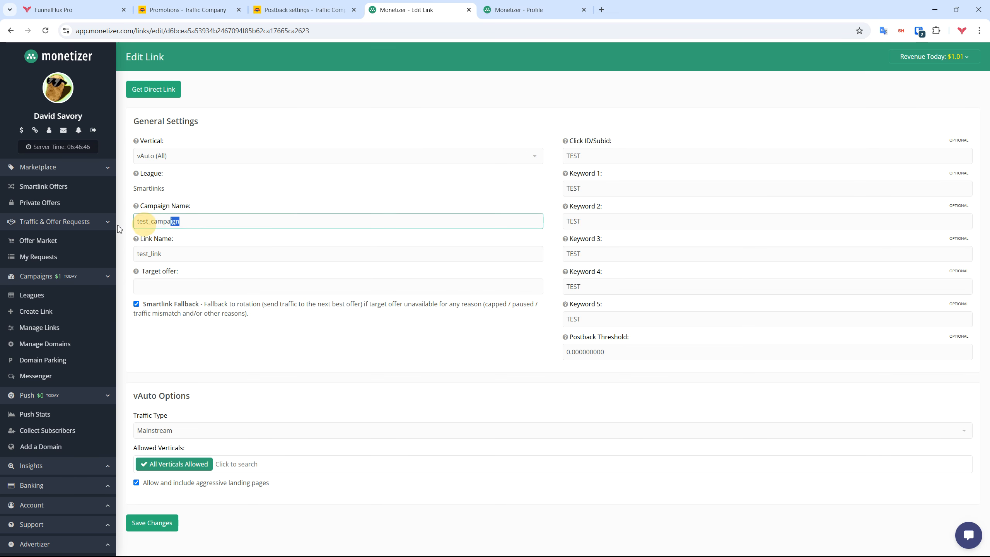
- On the profile page, insert {clickID}, {amount}, {offer}, {transactionID} and {advertiserID} into the Global Postback and delete all but {clickID}
left_click(515, 4)
left_click(417, 262)
left_click(448, 260)
left_click(483, 261)
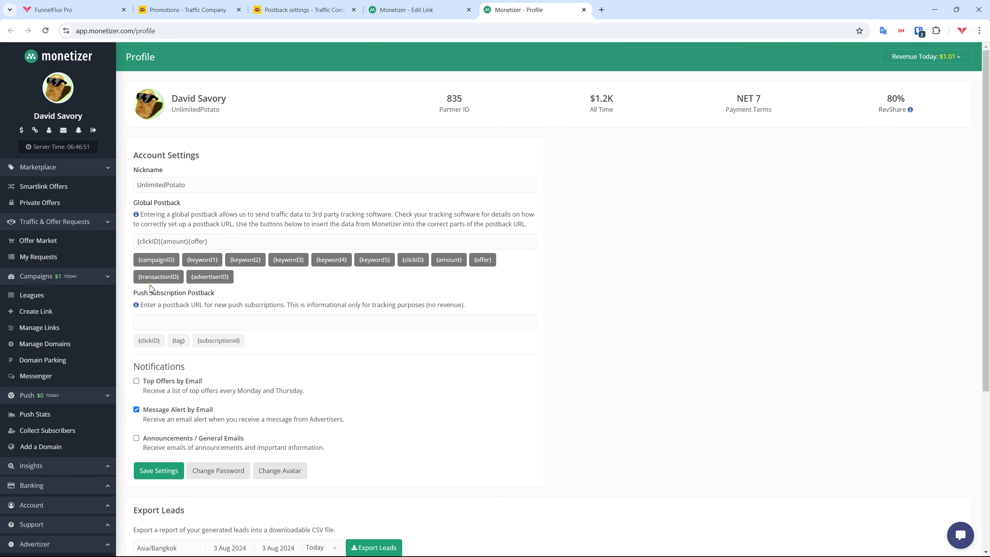
left_click(159, 277)
left_click(212, 276)
left_click_drag(336, 241, 172, 241)
key("BackSpace")
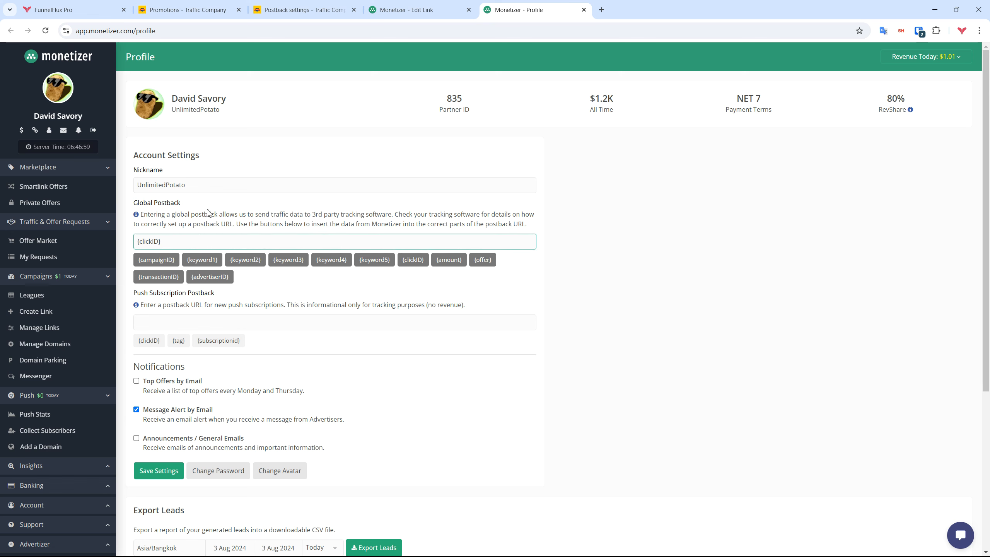
- Move the {clickID} token from the Global Postback into the offer source's Hit ID Field in FunnelFlux Pro, replacing the placeholder
left_click_drag(167, 242, 72, 242)
key("ctrl+c")
key("BackSpace")
left_click(76, 5)
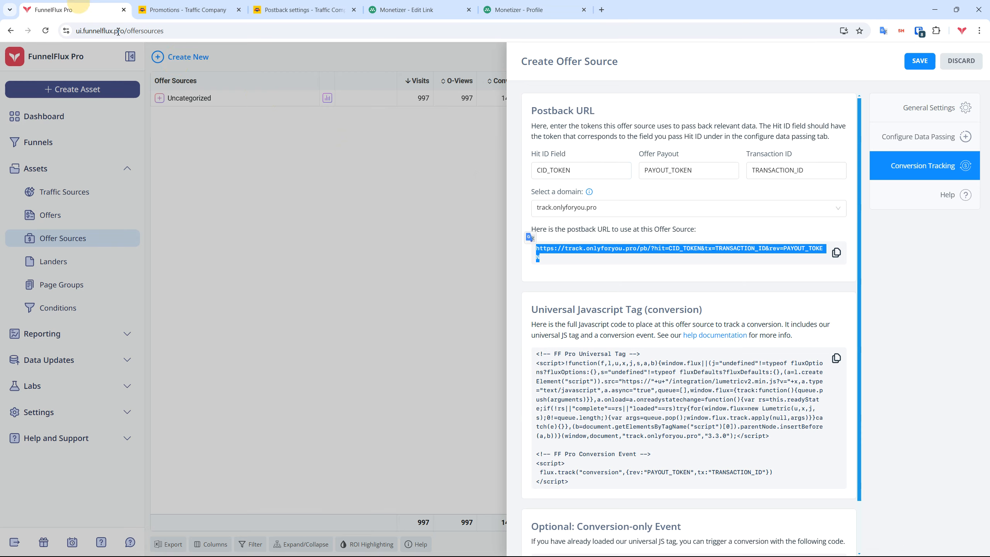
left_click(576, 168)
key("ctrl+a")
key("ctrl+v")
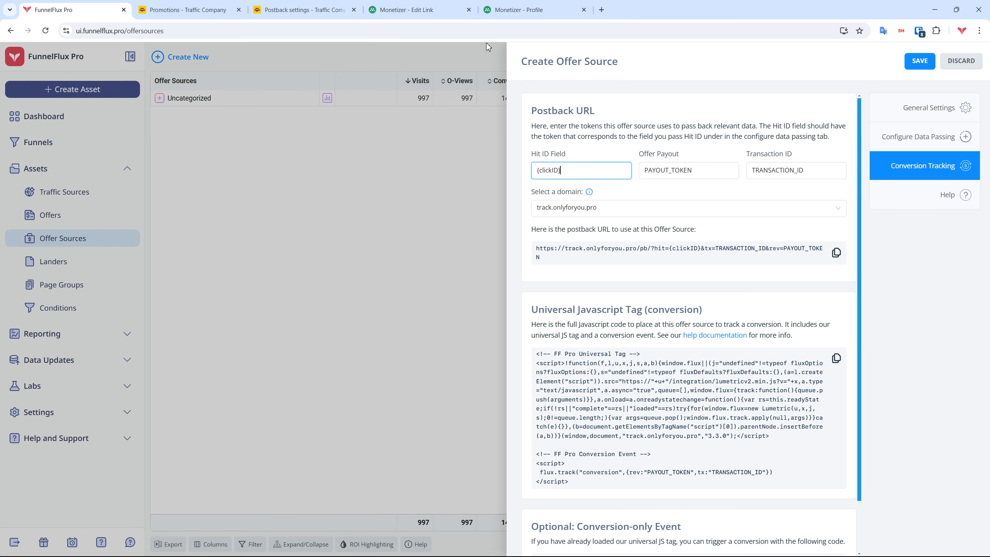
- Get the {amount} token from the Monetizer profile and set it as the Offer Payout in FunnelFlux Pro
left_click(515, 6)
left_click(452, 264)
left_click_drag(182, 243, 60, 243)
key("ctrl+x")
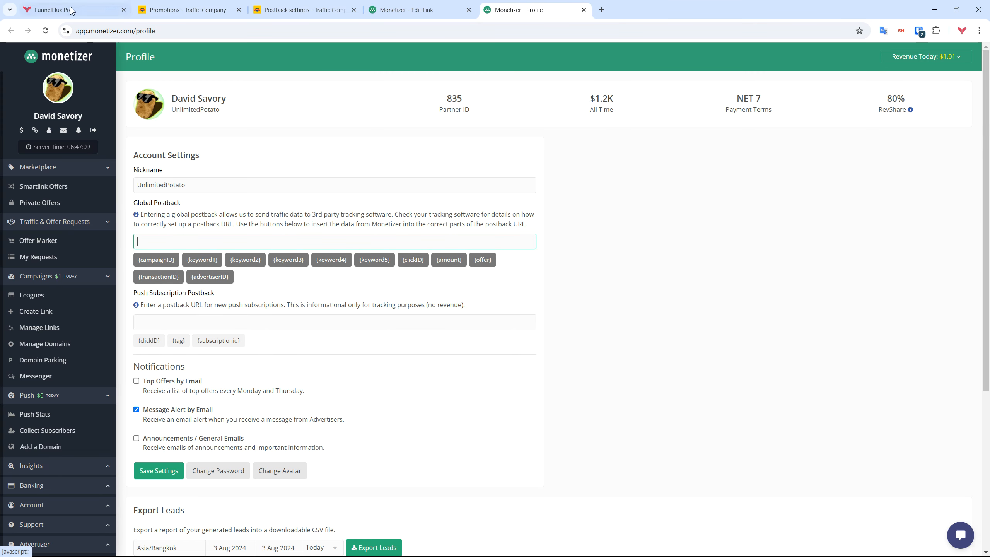
left_click(74, 11)
left_click(719, 171)
key("ctrl+a")
key("ctrl+v")
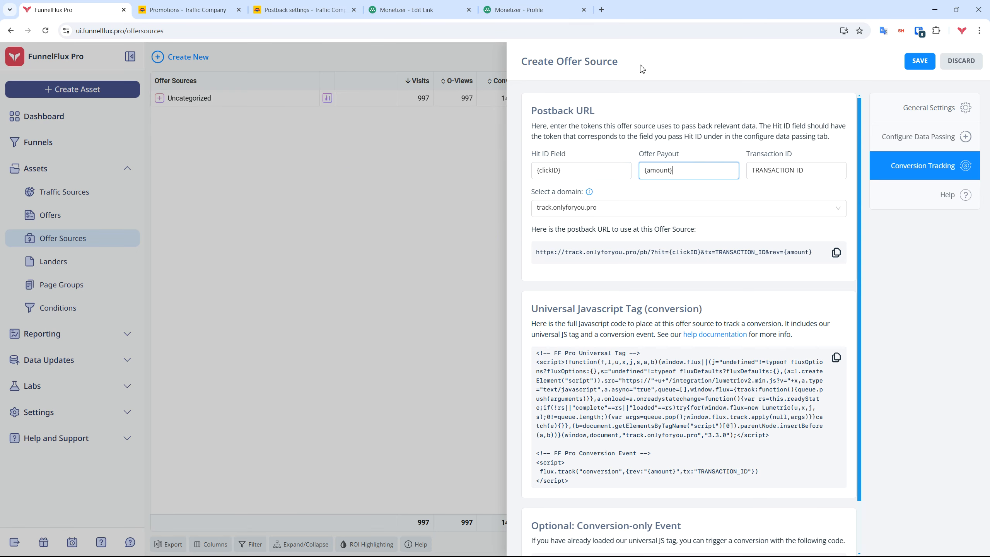
- Get the {transactionID} token from the Monetizer profile and set it as the Transaction ID in FunnelFlux Pro
left_click(516, 5)
left_click(158, 276)
left_click_drag(191, 242, 63, 248)
key("ctrl+x")
left_click(74, 9)
left_click(778, 170)
key("ctrl+a")
key("ctrl+v")
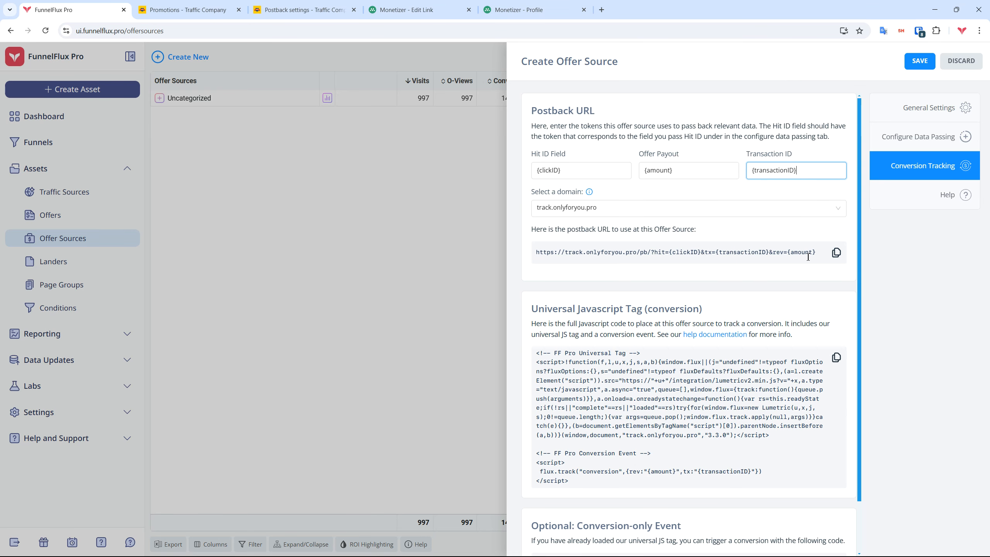
- Copy the completed postback URL from FunnelFlux Pro into Monetizer's Global Postback and review the push subscription postback note
left_click_drag(819, 252, 554, 252)
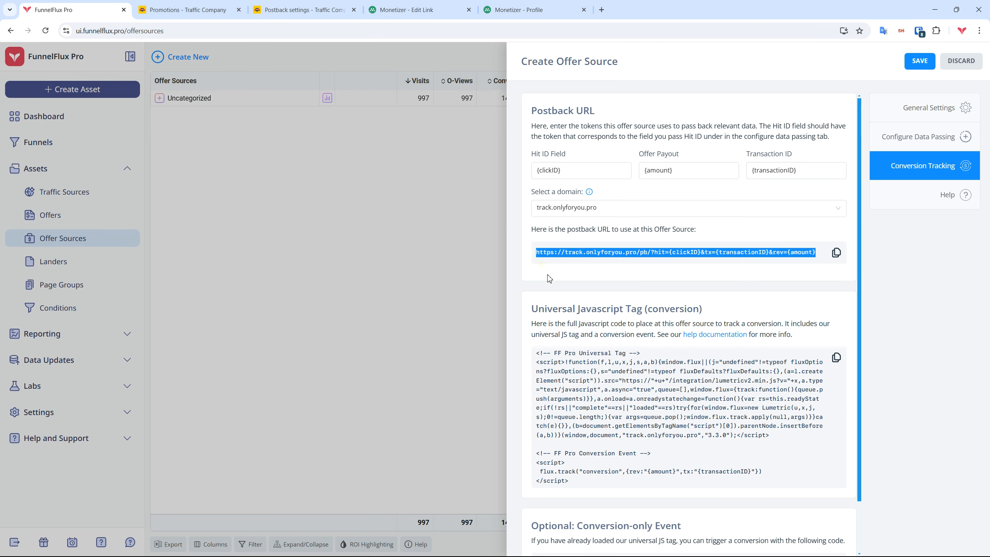
left_click(837, 254)
left_click(560, 5)
key("ctrl+v")
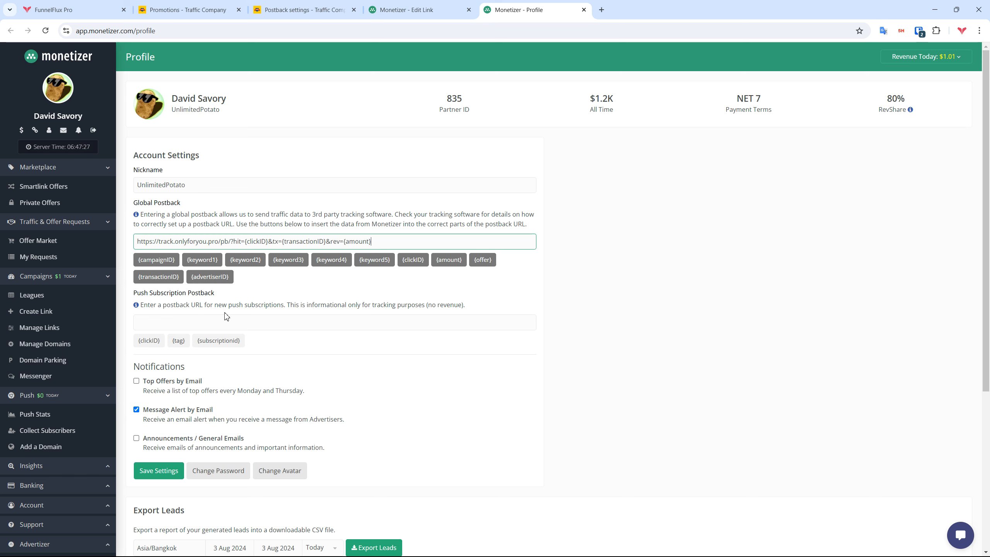
left_click_drag(288, 305, 480, 309)
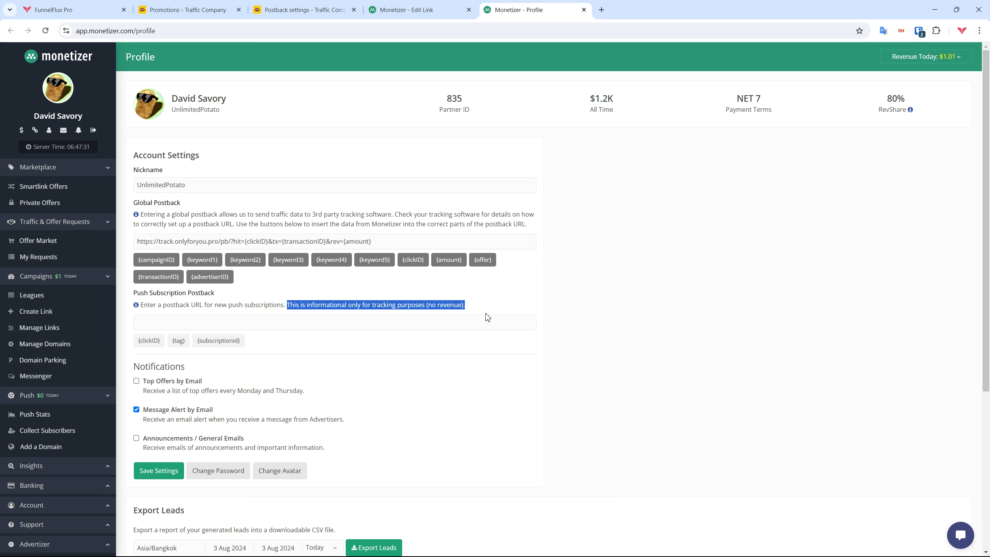
- Place the cursor in Monetizer's Push Subscription Postback field, switch to FunnelFlux Pro and discard the open offer source form
left_click(454, 321)
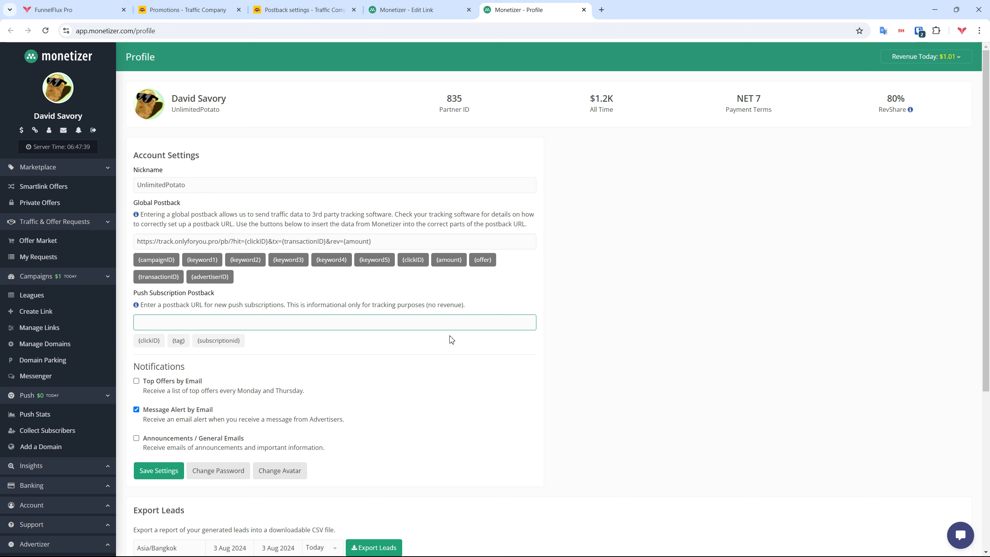
left_click_drag(467, 304, 422, 305)
left_click(462, 317)
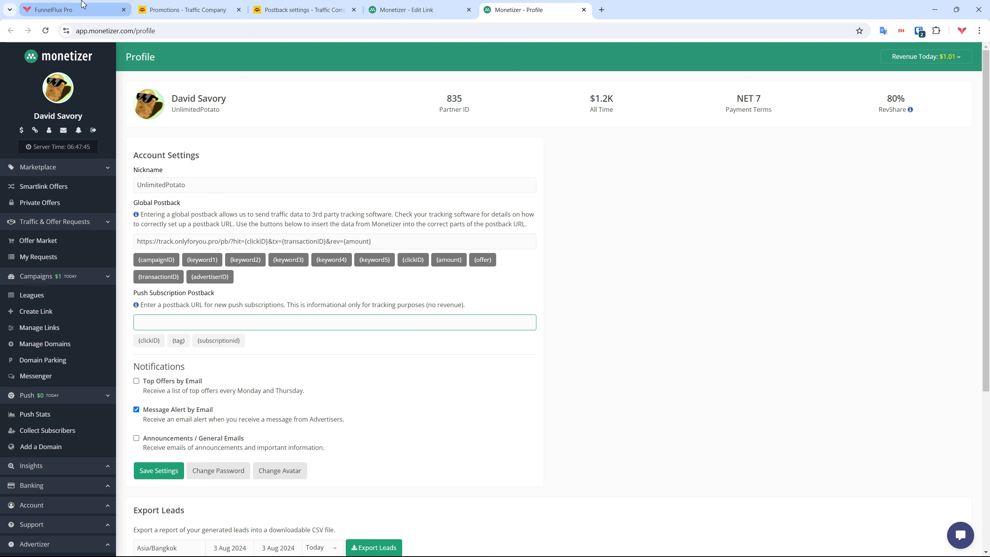
left_click(114, 13)
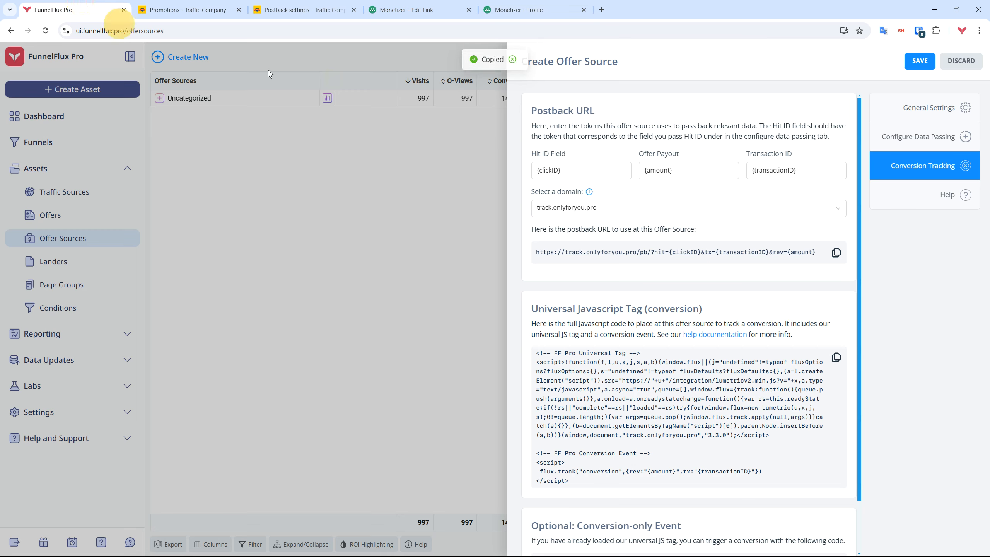
left_click(968, 63)
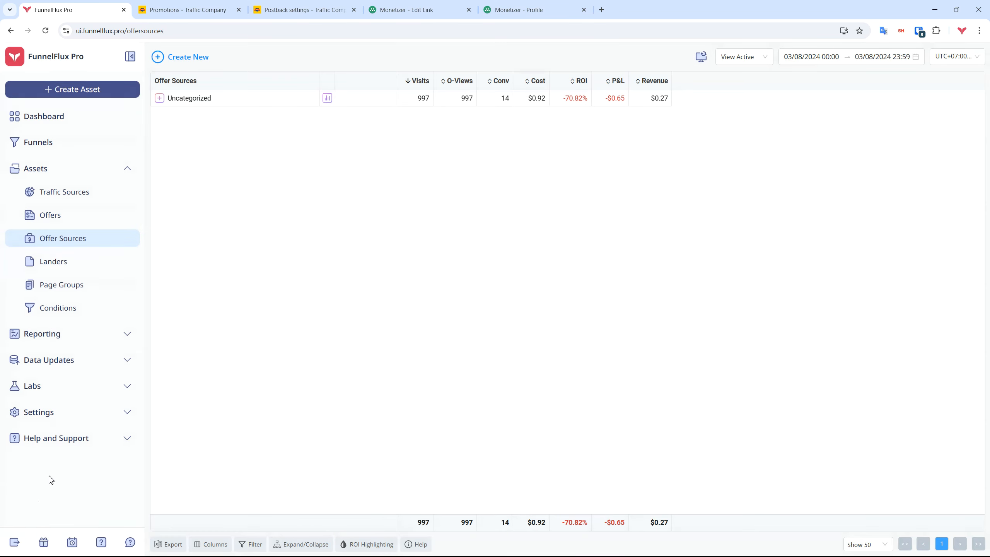
- Copy the custom event postback URL for track.onlyforyou.pro from FunnelFlux Pro's tracking codes into Monetizer's Push Subscription Postback
left_click(98, 169)
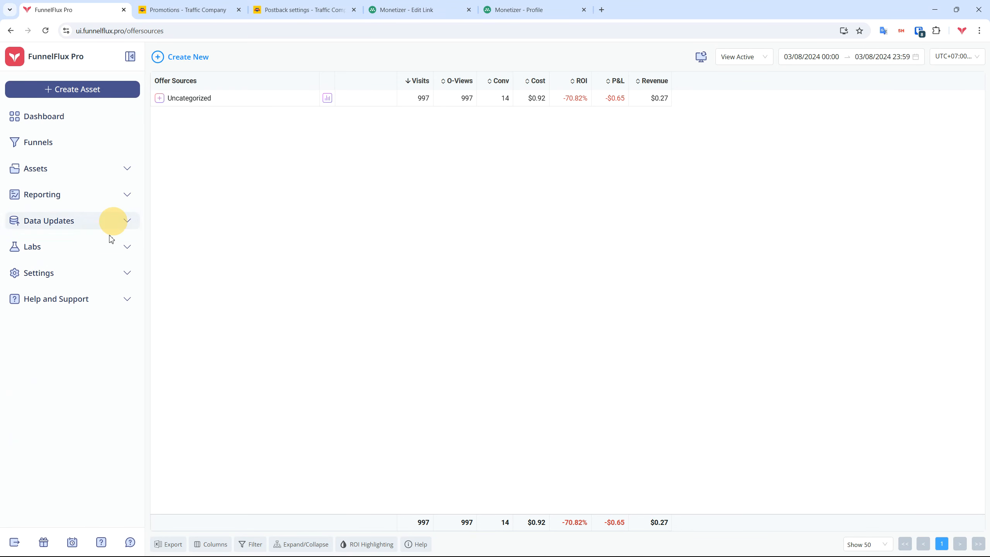
left_click(70, 272)
left_click(69, 320)
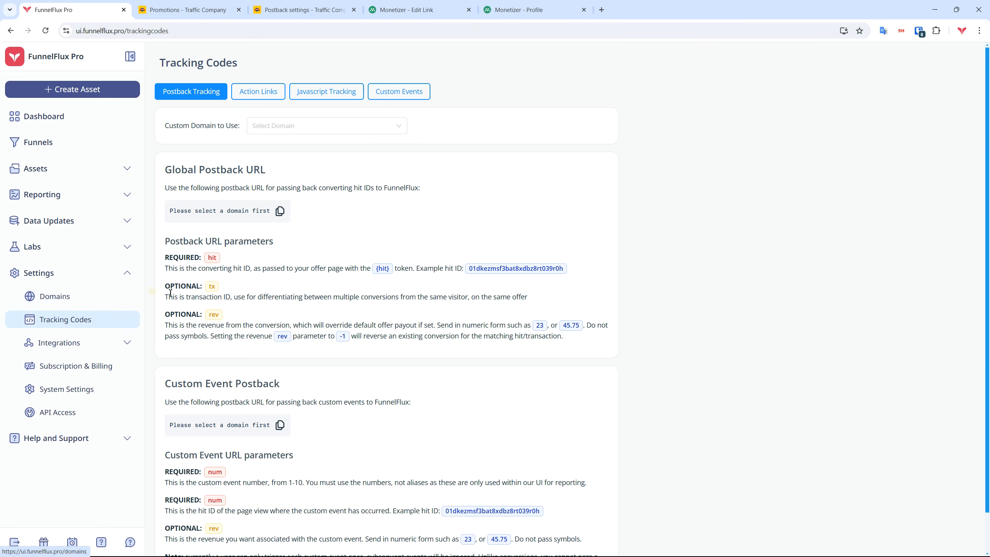
left_click(398, 90)
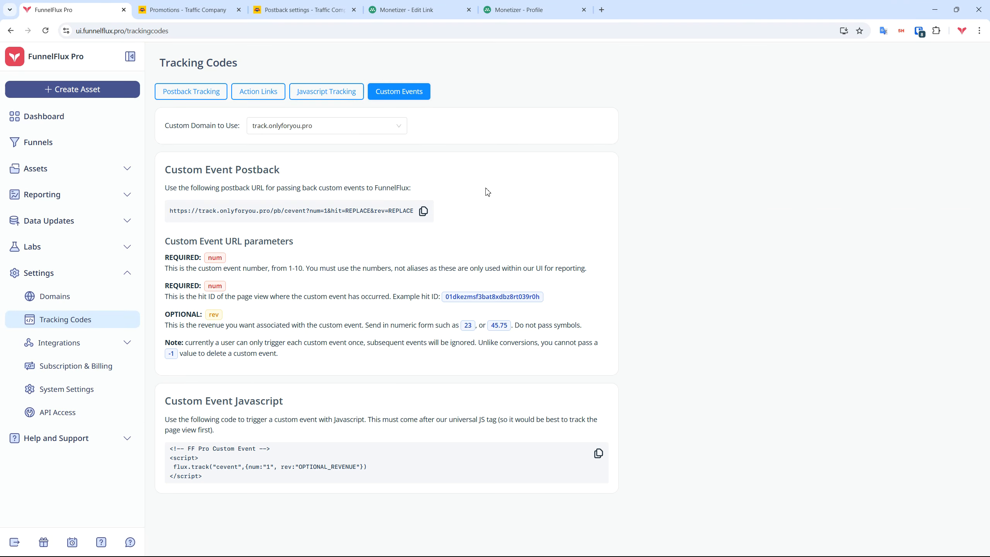
left_click(424, 212)
left_click(518, 10)
key("ctrl+v")
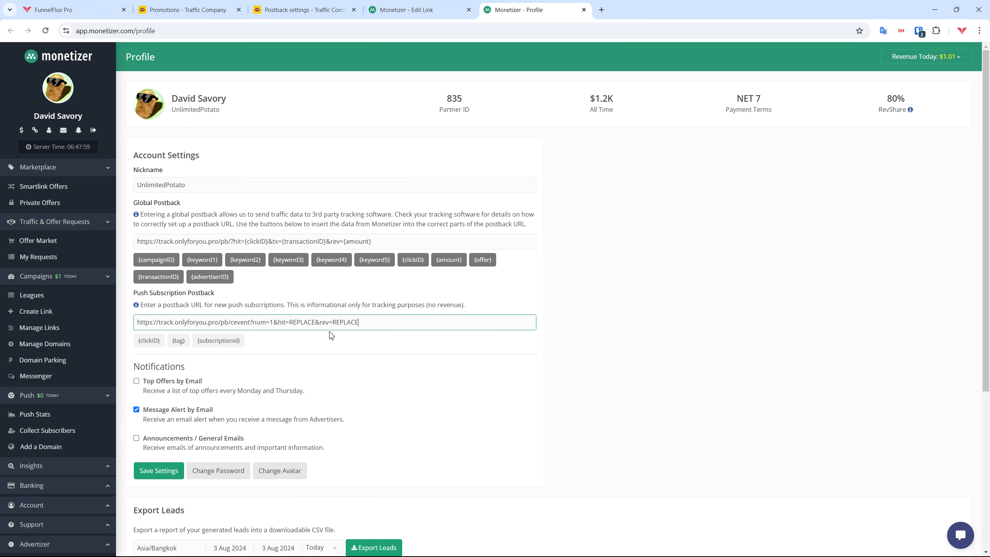
- Replace the hit placeholder in the Push Subscription Postback URL with the {clickID} token
left_click_drag(274, 322, 267, 323)
double_click(305, 322)
left_click(149, 340)
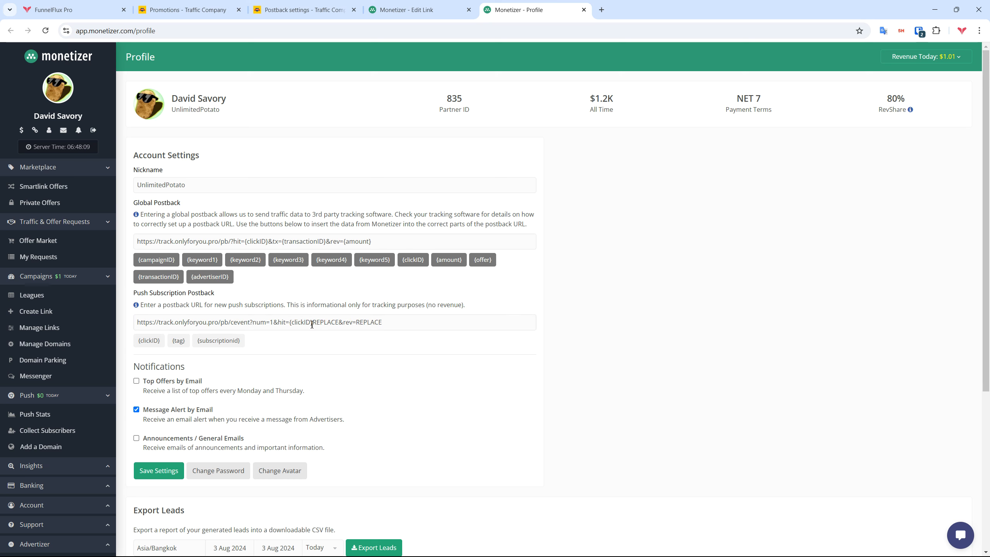
key("Delete")
key("Delete")
key("Delete")
key("Delete")
key("Delete")
key("Delete")
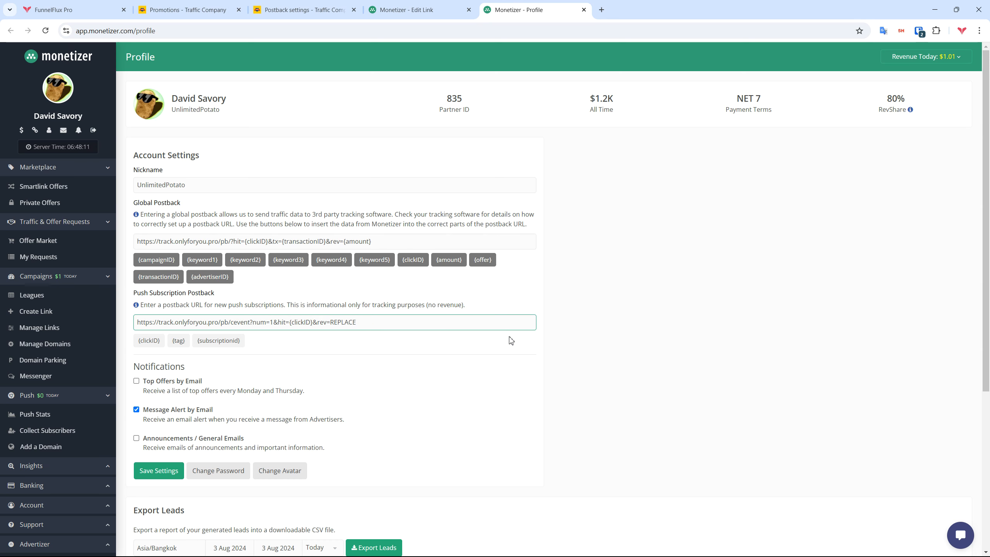
- Replace the rev placeholder in the Push Subscription Postback URL with the value 0
double_click(376, 322)
type("0.01")
left_click(43, 542)
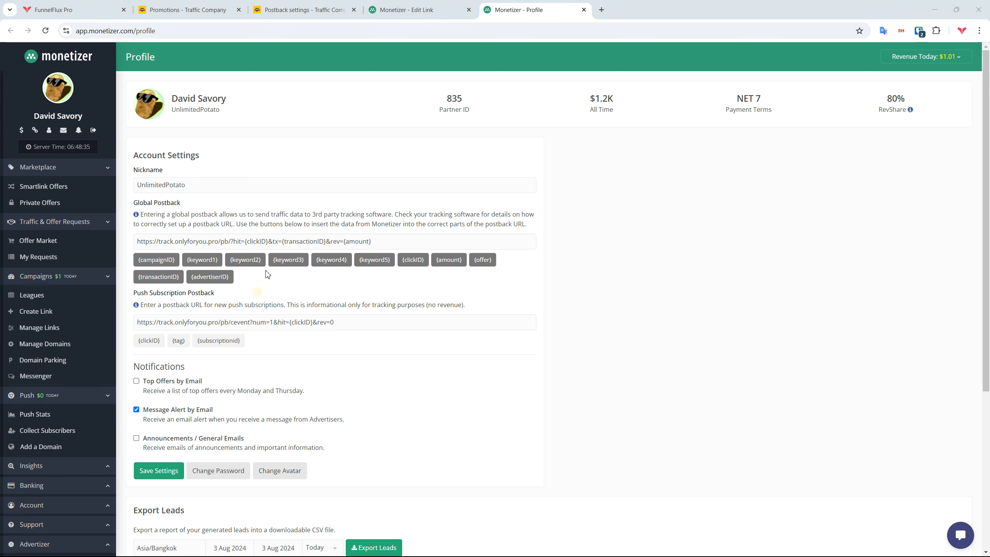